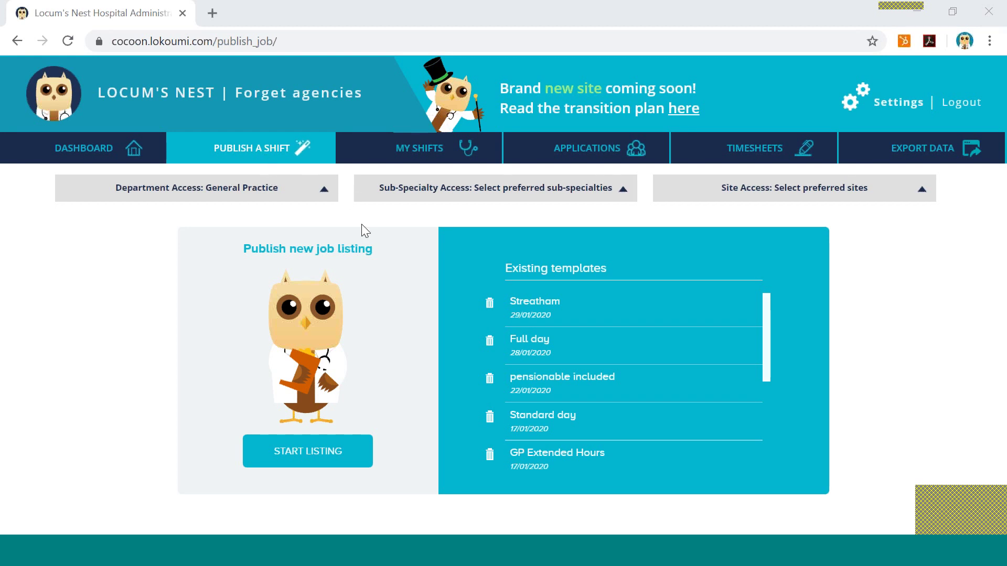
Title the GP shift 'Practice X - Full Day - Non Duty'.
{"action": "scroll", "coordinate": [890, 393], "scroll_direction": "down", "scroll_amount": 1}
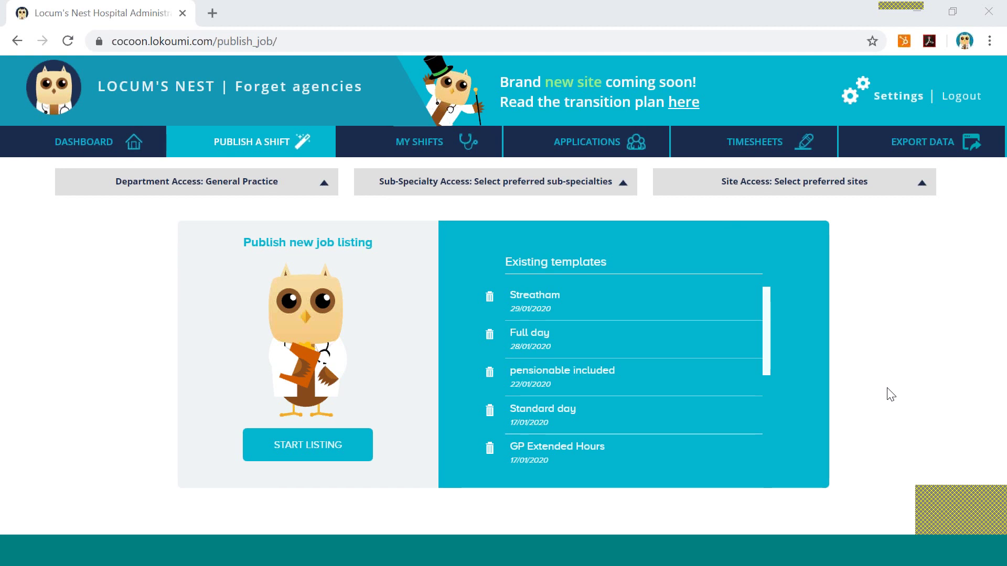
{"action": "scroll", "coordinate": [889, 394], "scroll_direction": "down", "scroll_amount": 2}
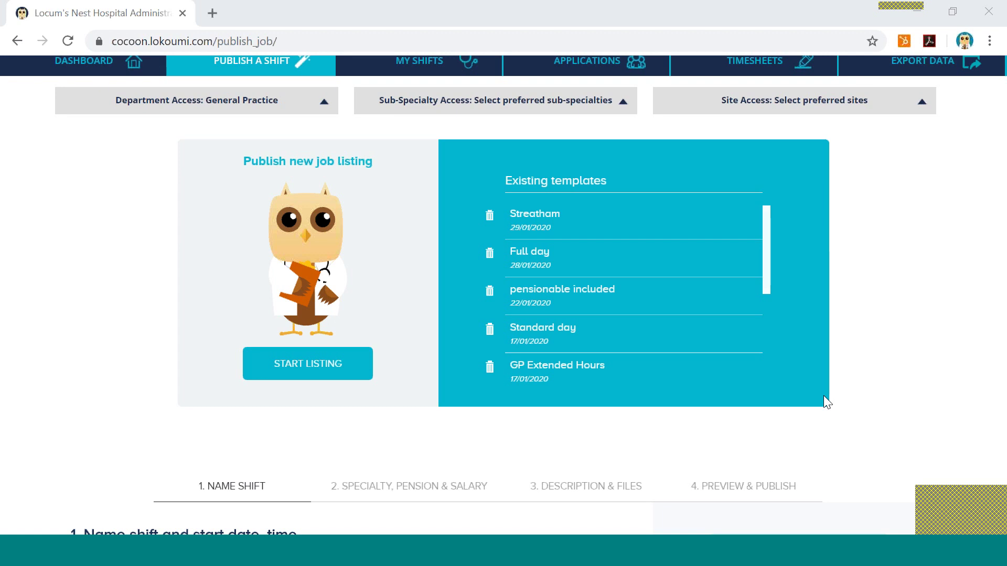
{"action": "scroll", "coordinate": [823, 397], "scroll_direction": "down", "scroll_amount": 3}
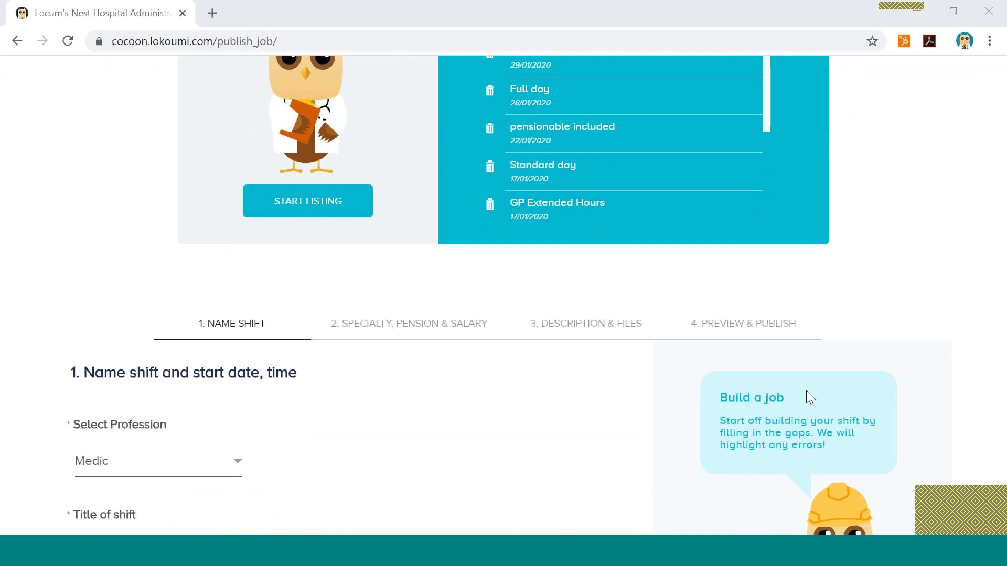
{"action": "scroll", "coordinate": [656, 395], "scroll_direction": "down", "scroll_amount": 3}
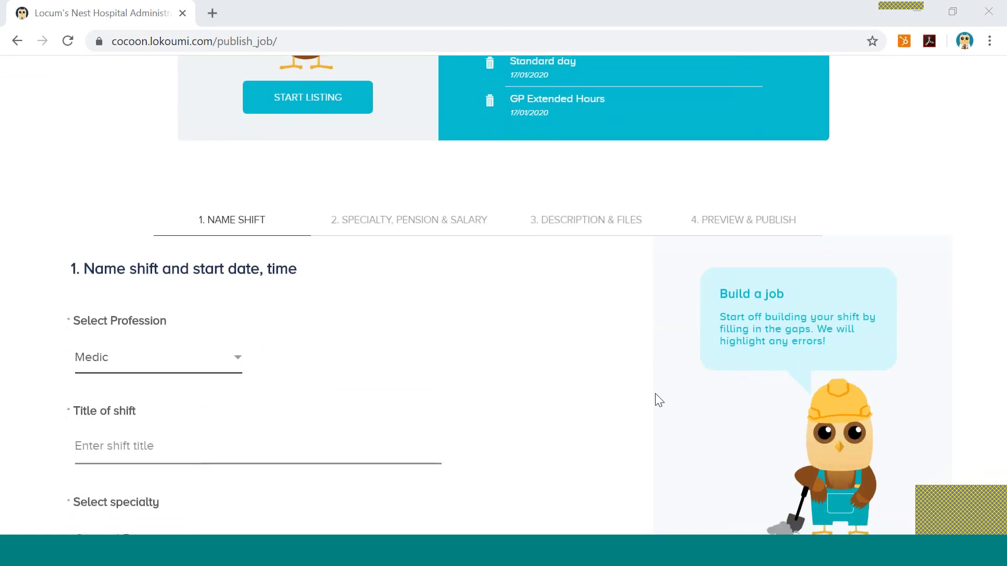
{"action": "scroll", "coordinate": [655, 395], "scroll_direction": "down", "scroll_amount": 2}
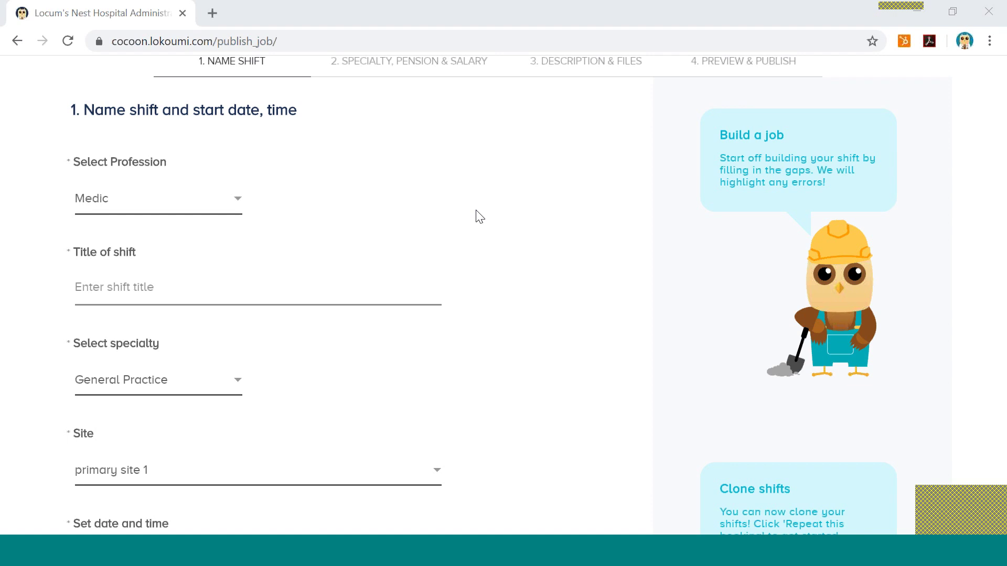
{"action": "scroll", "coordinate": [479, 216], "scroll_direction": "down", "scroll_amount": 1}
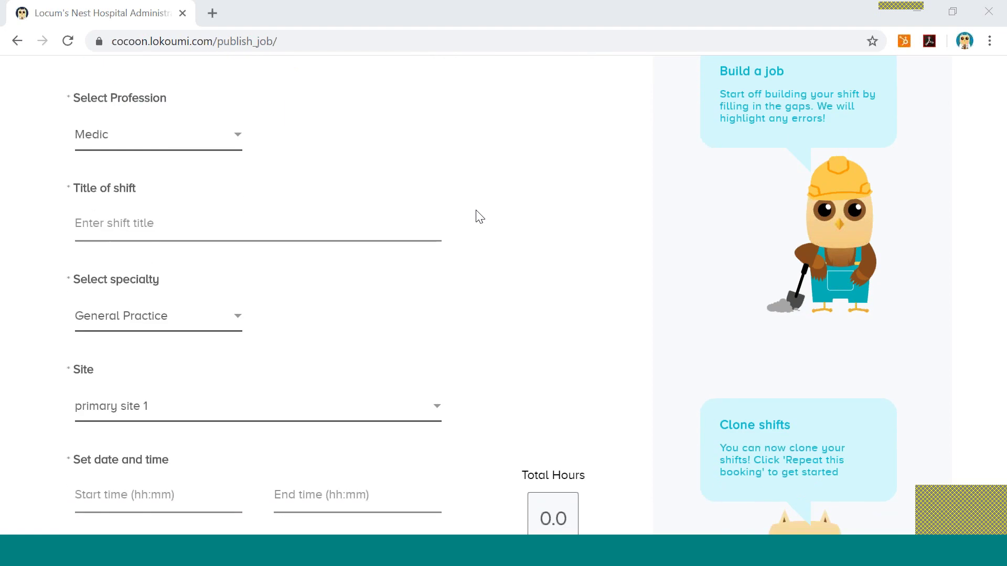
{"action": "left_click", "coordinate": [103, 215]}
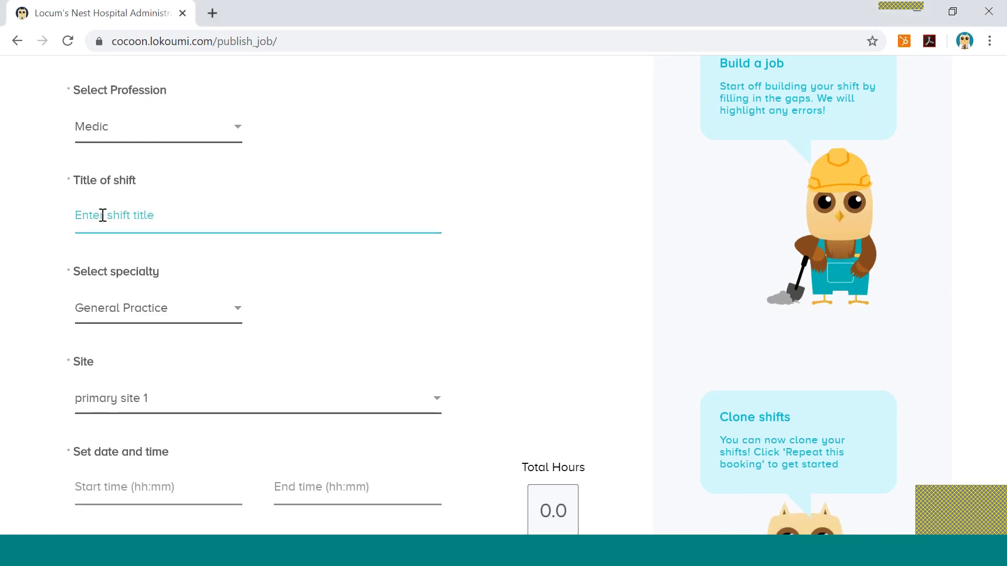
{"action": "type", "text": "Par"}
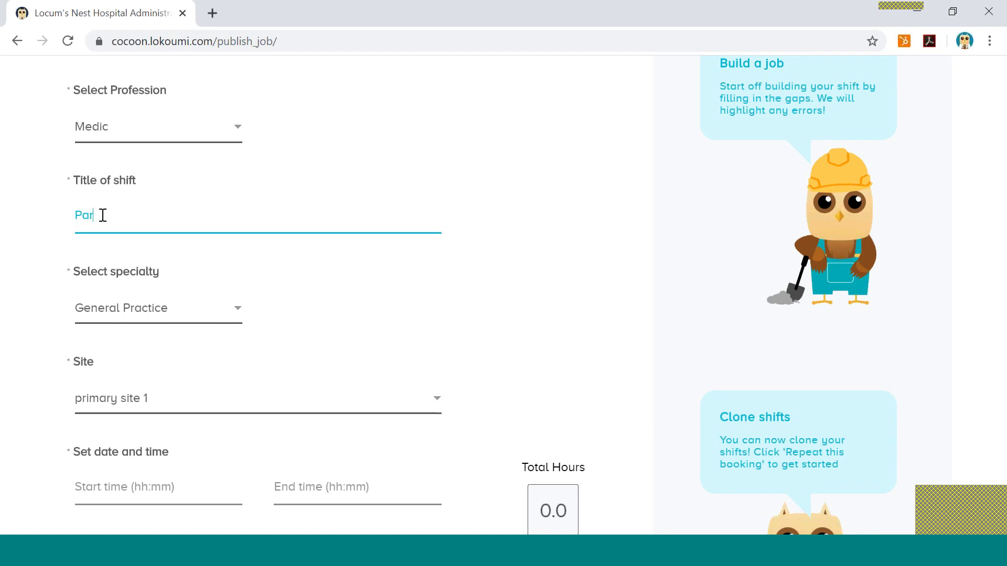
{"action": "key", "text": "BackSpace"}
{"action": "type", "text": "ractice "}
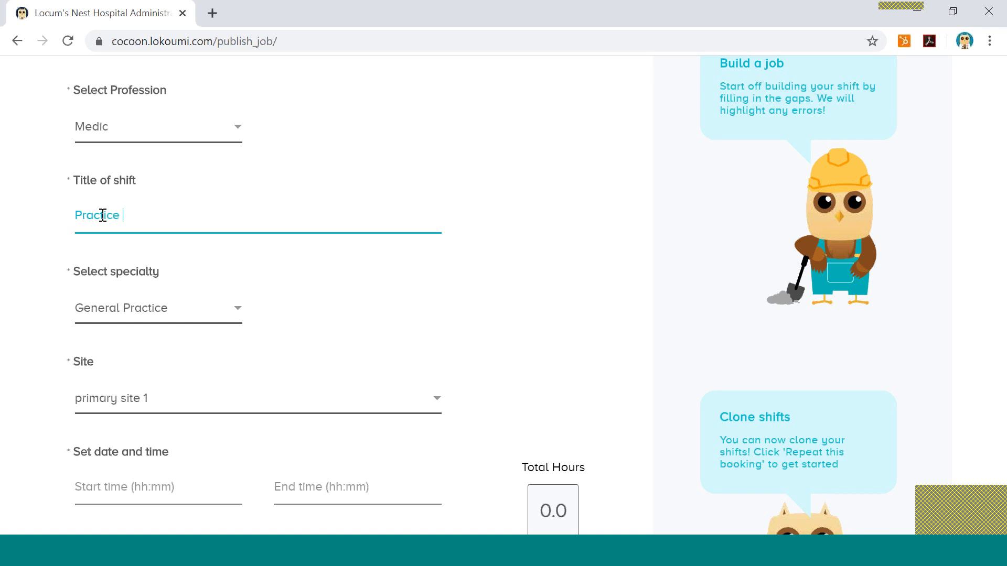
{"action": "type", "text": "X - Full Day - Non Duty"}
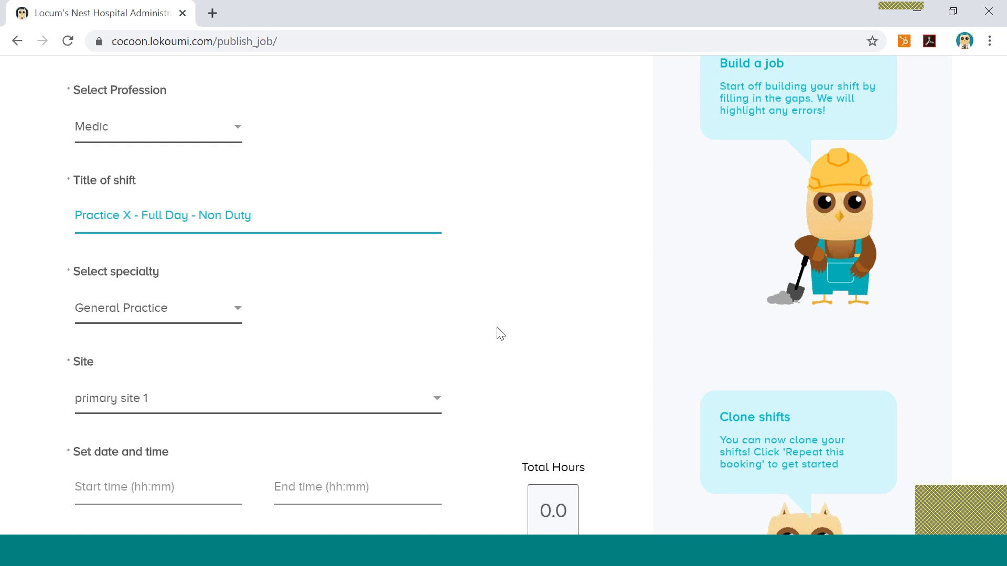
Keep primary site 1 as the shift's site.
{"action": "scroll", "coordinate": [500, 334], "scroll_direction": "down", "scroll_amount": 2}
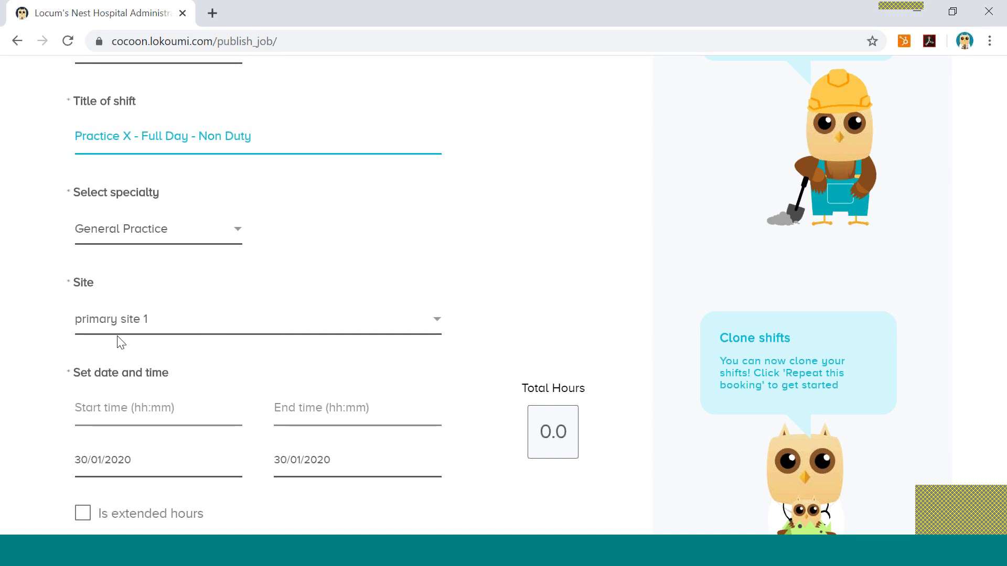
{"action": "left_click", "coordinate": [437, 322]}
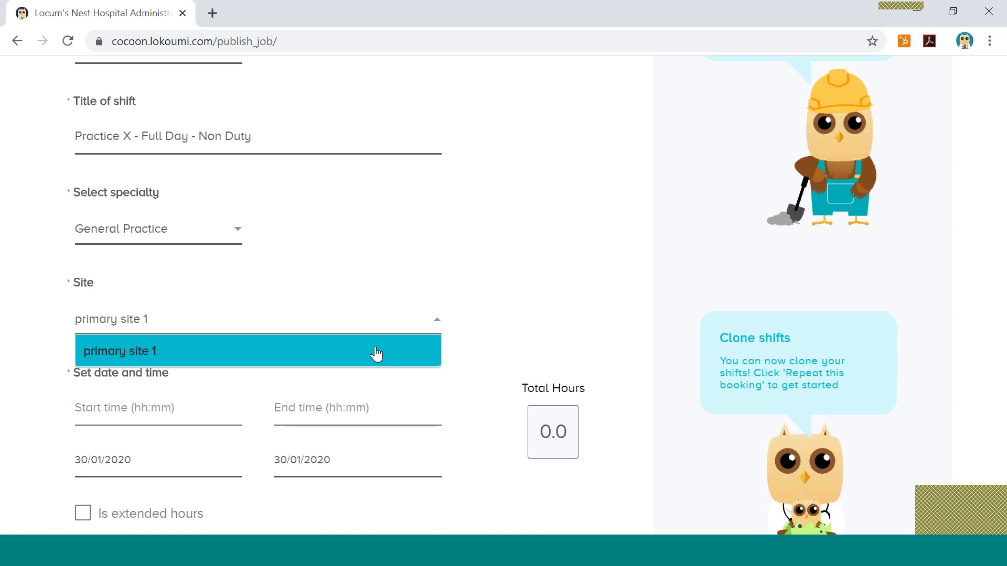
{"action": "left_click", "coordinate": [495, 370]}
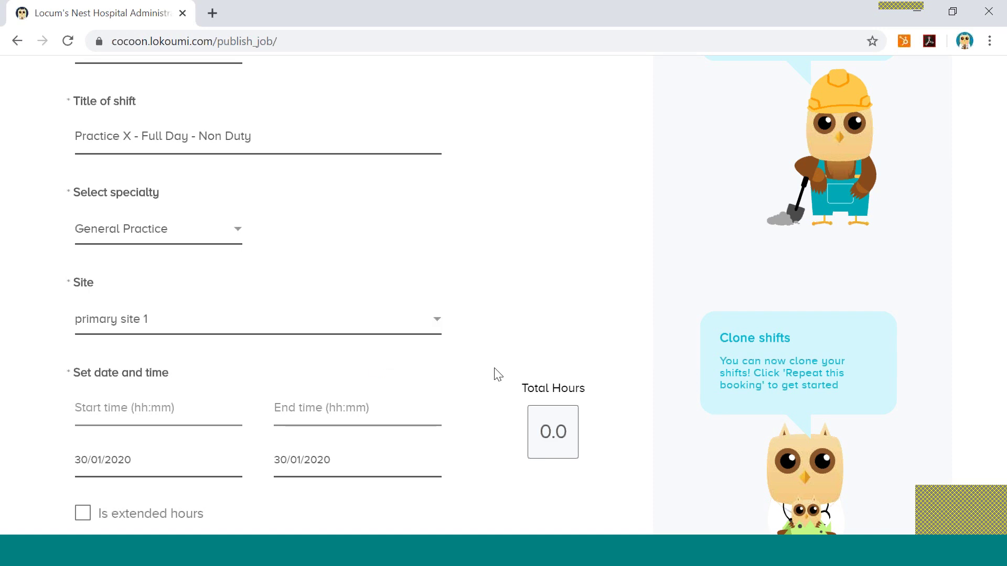
{"action": "scroll", "coordinate": [447, 382], "scroll_direction": "down", "scroll_amount": 2}
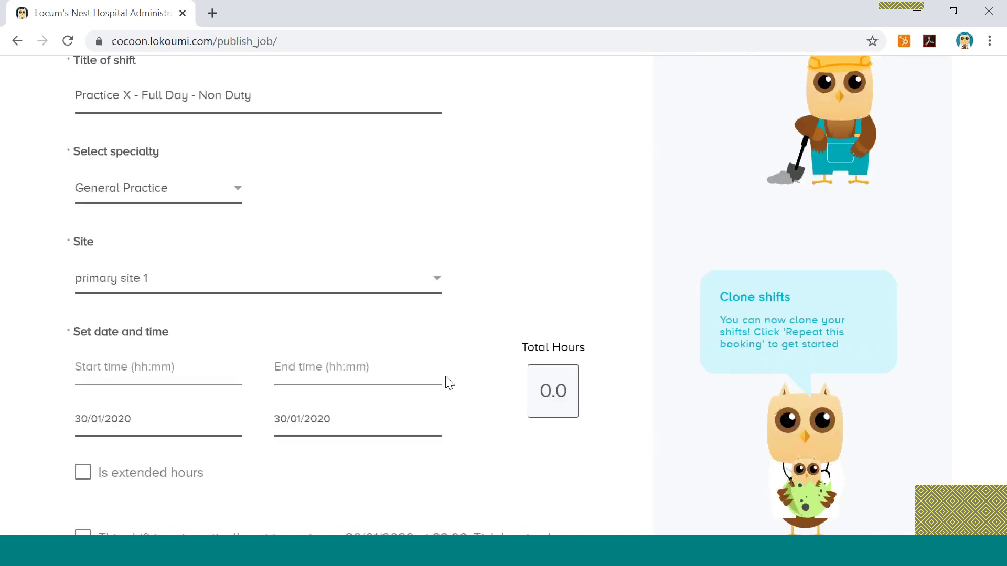
Set the shift start time to 08:00 and end time to 18:00.
{"action": "left_click", "coordinate": [122, 327]}
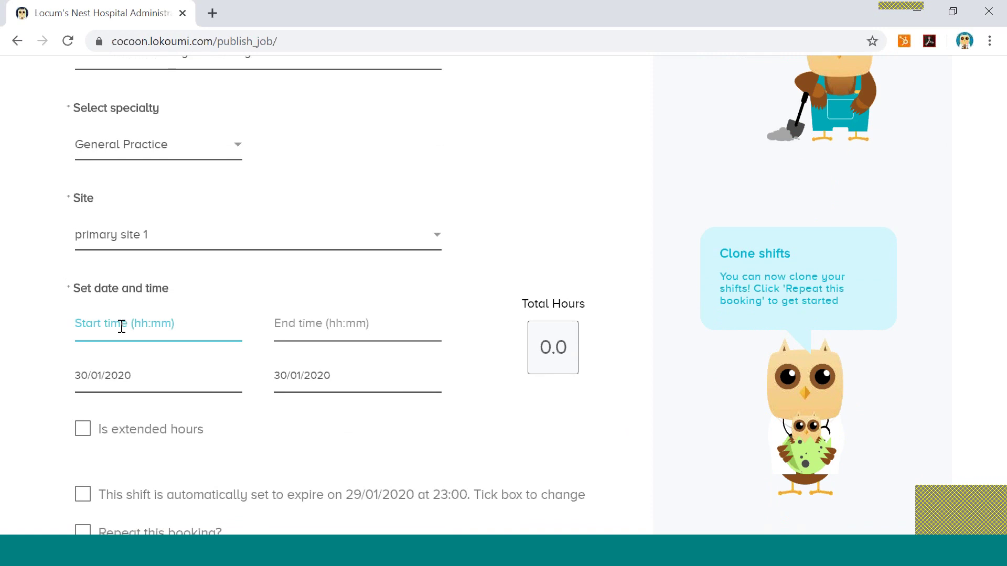
{"action": "type", "text": "08"}
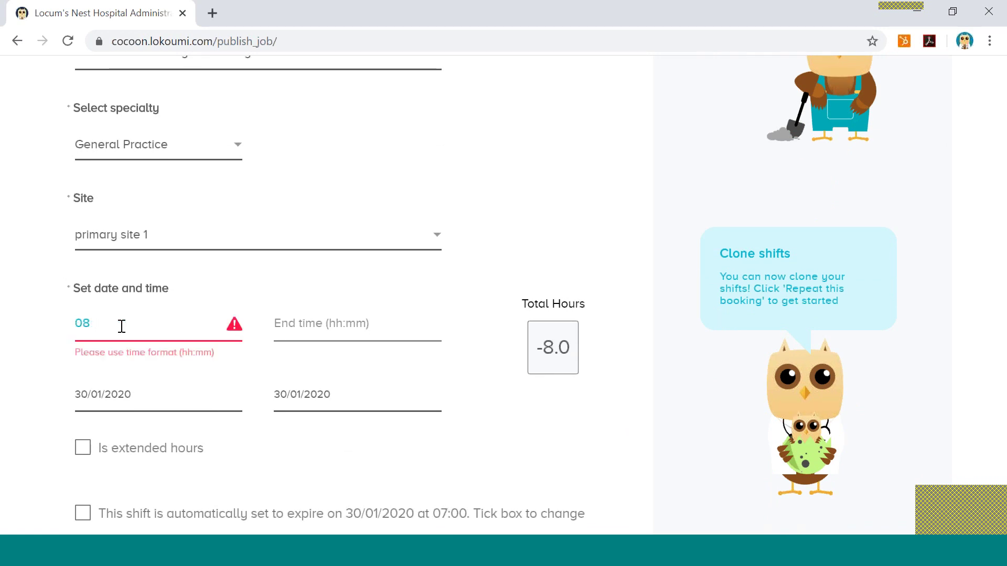
{"action": "type", "text": ":00"}
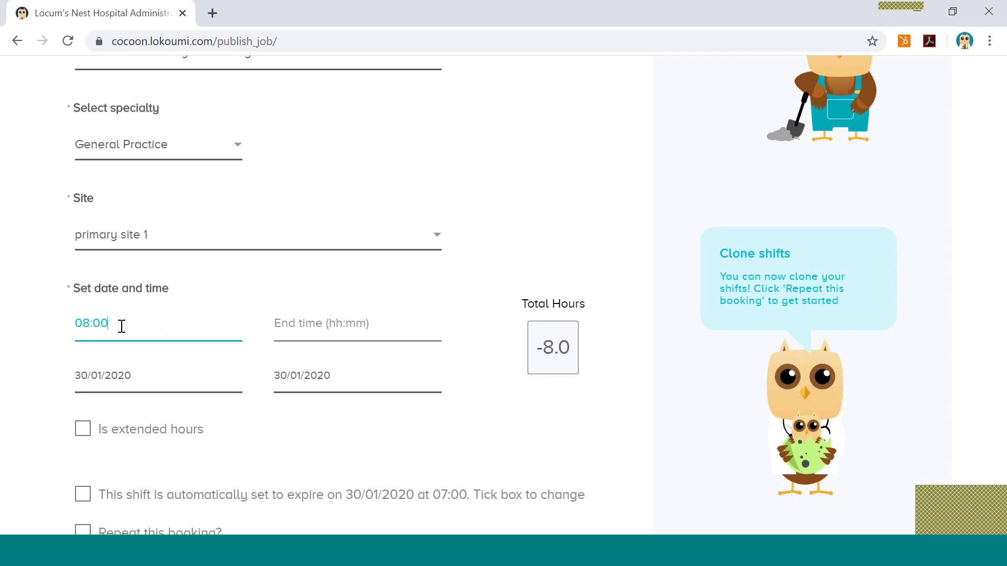
{"action": "left_click", "coordinate": [290, 322]}
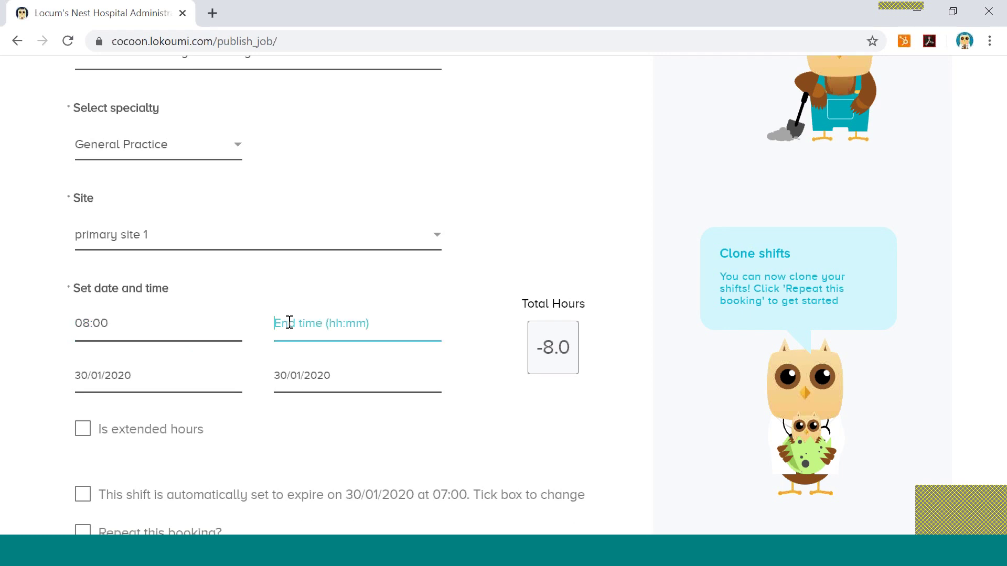
{"action": "type", "text": "18:00"}
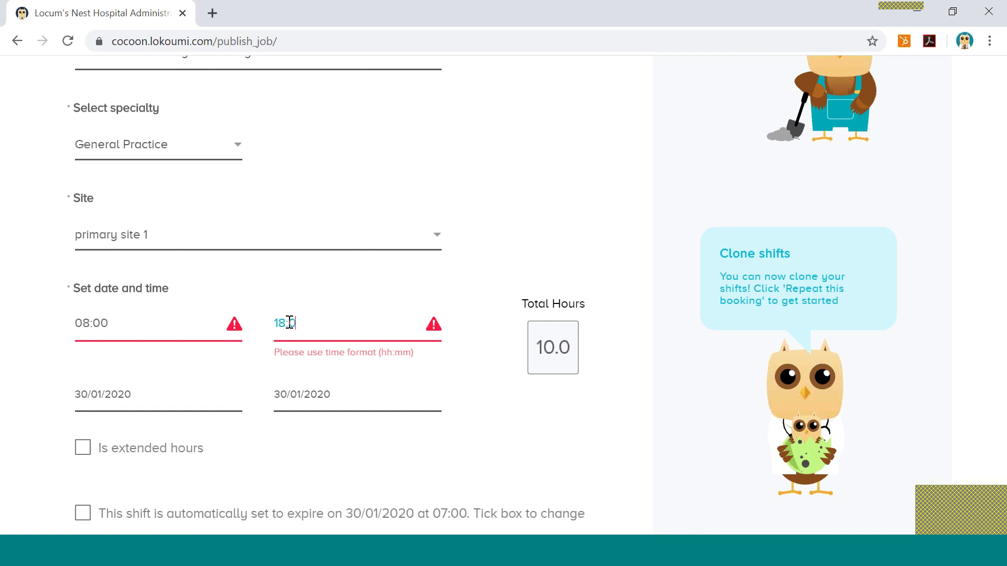
Set both the start and end dates to 20/02/2020, giving 10.0 total hours.
{"action": "left_click", "coordinate": [190, 375]}
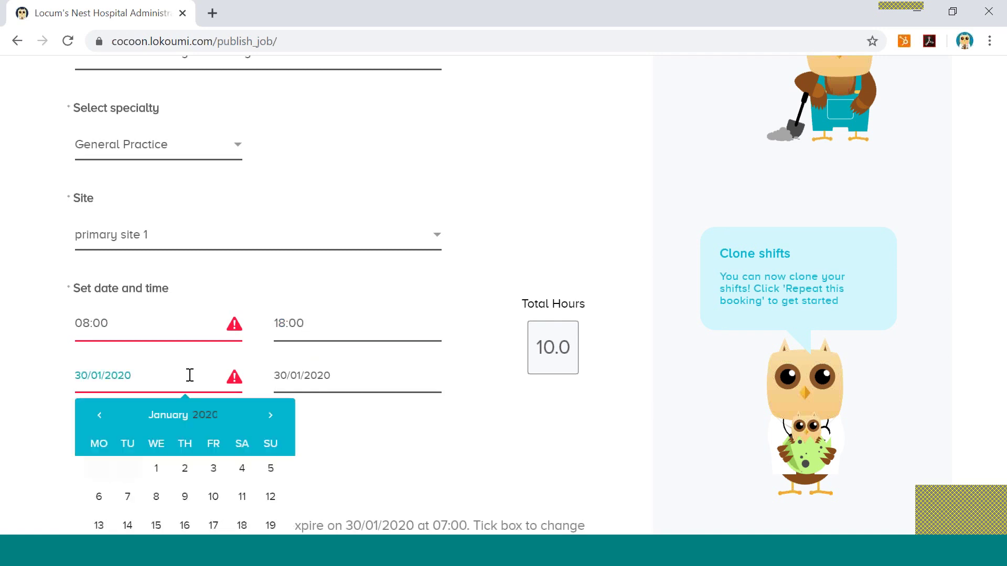
{"action": "scroll", "coordinate": [315, 441], "scroll_direction": "down", "scroll_amount": 2}
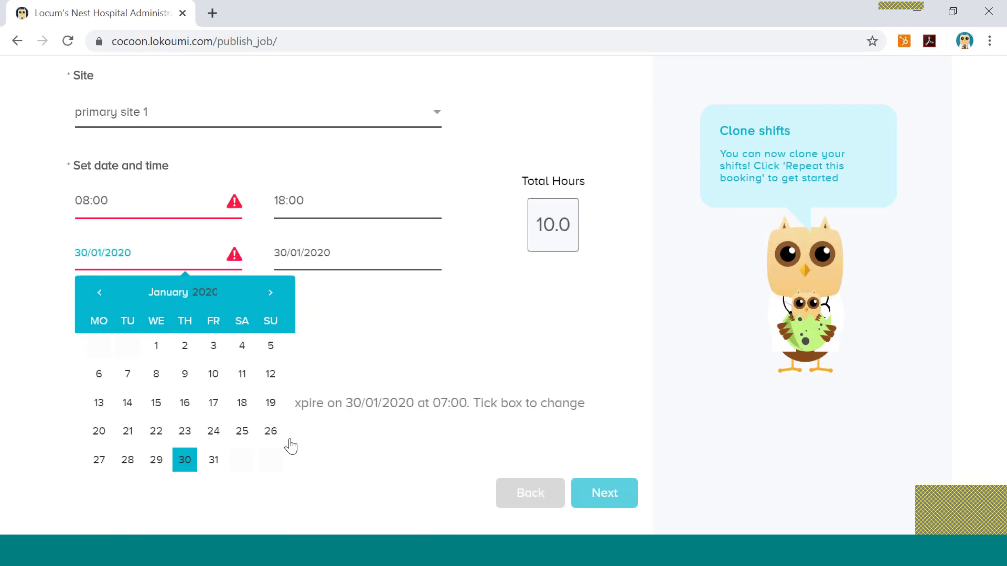
{"action": "left_click", "coordinate": [271, 291]}
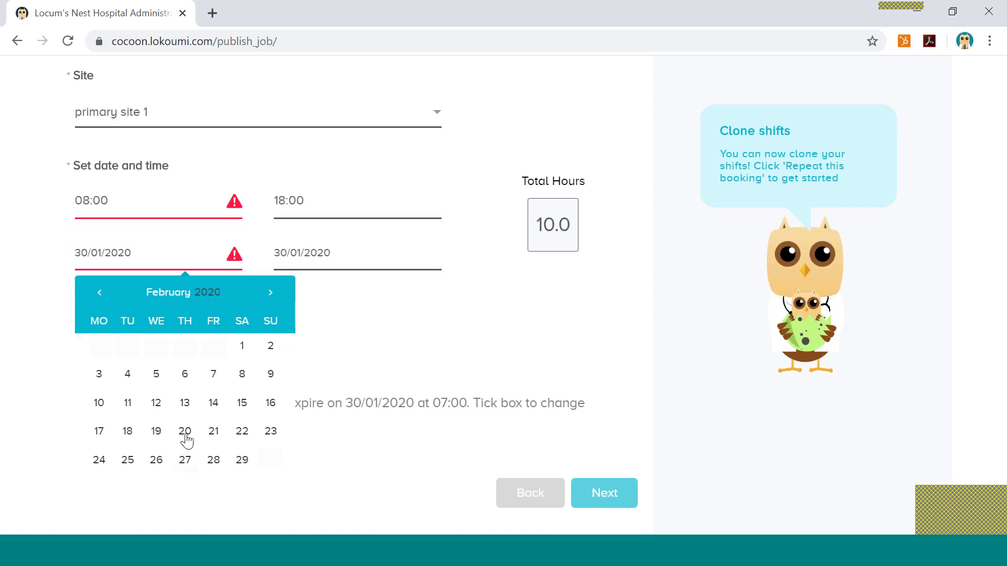
{"action": "left_click", "coordinate": [185, 431]}
{"action": "left_click", "coordinate": [321, 247]}
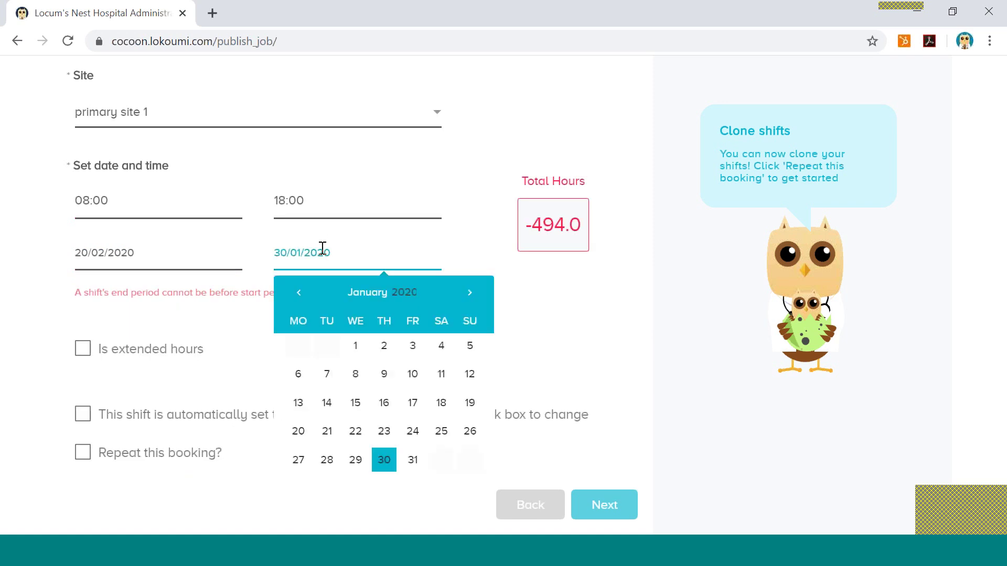
{"action": "left_click", "coordinate": [469, 295]}
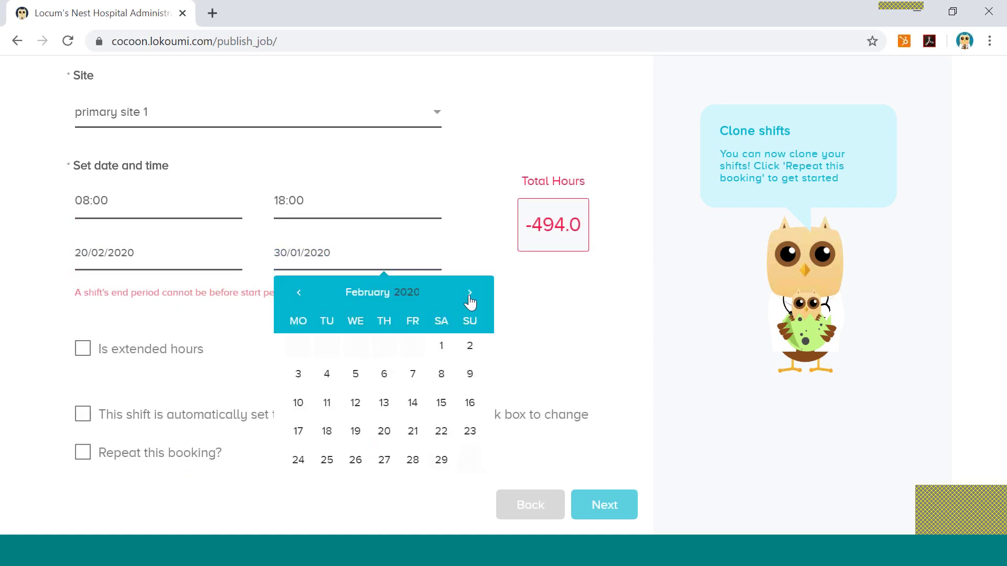
{"action": "left_click", "coordinate": [384, 432]}
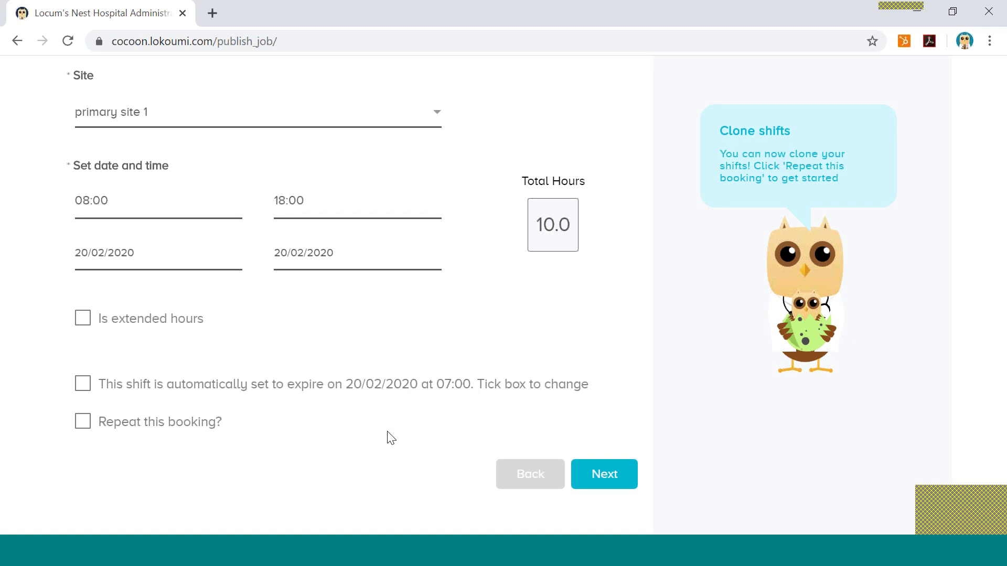
{"action": "scroll", "coordinate": [391, 438], "scroll_direction": "down", "scroll_amount": 3}
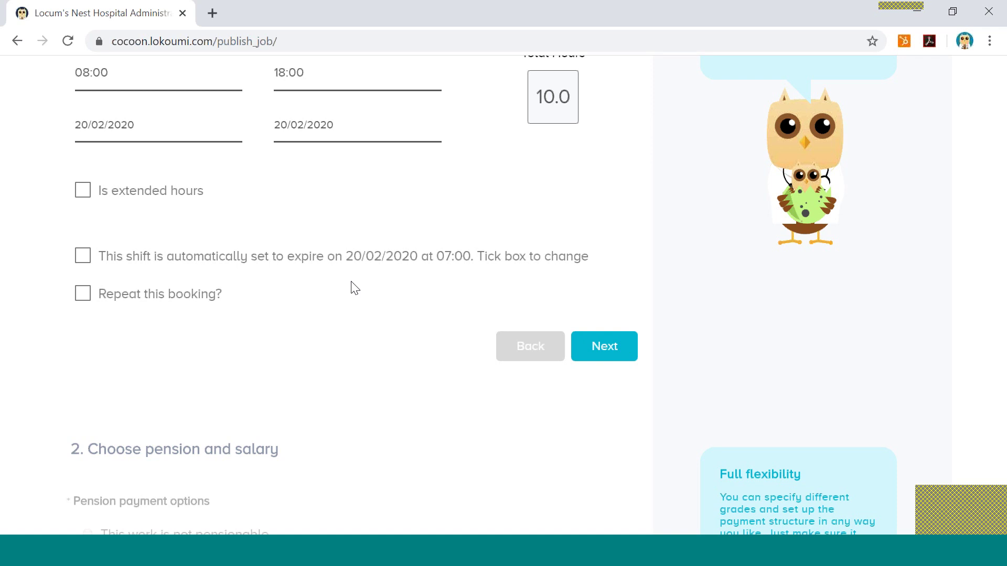
Tick the expiry checkbox so the 07:00 20/02/2020 expiry becomes editable.
{"action": "left_click", "coordinate": [83, 257]}
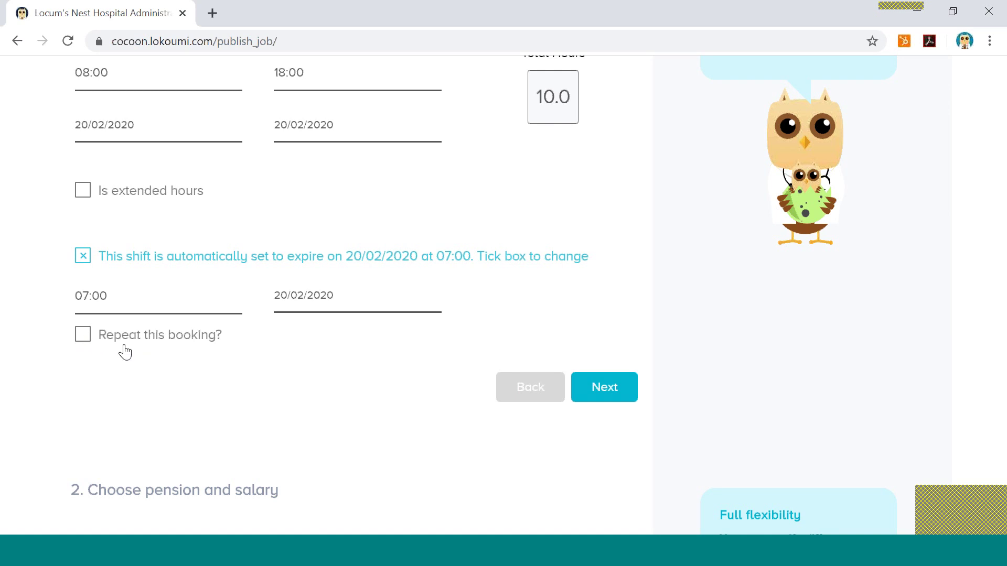
Turn on repeat booking and add February 2020 dates 21, 24 and 25 (25 twice).
{"action": "left_click", "coordinate": [83, 338]}
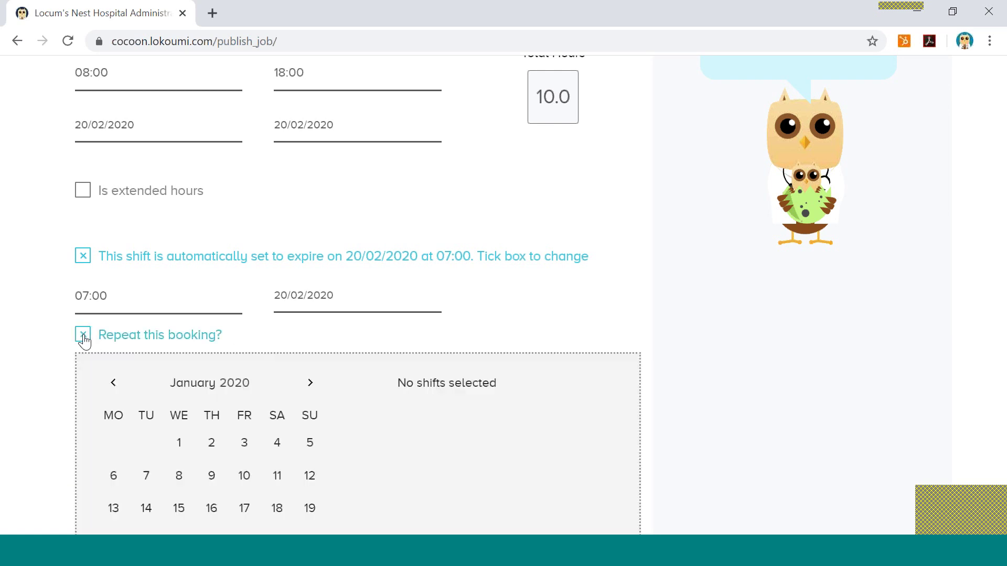
{"action": "scroll", "coordinate": [527, 452], "scroll_direction": "down", "scroll_amount": 2}
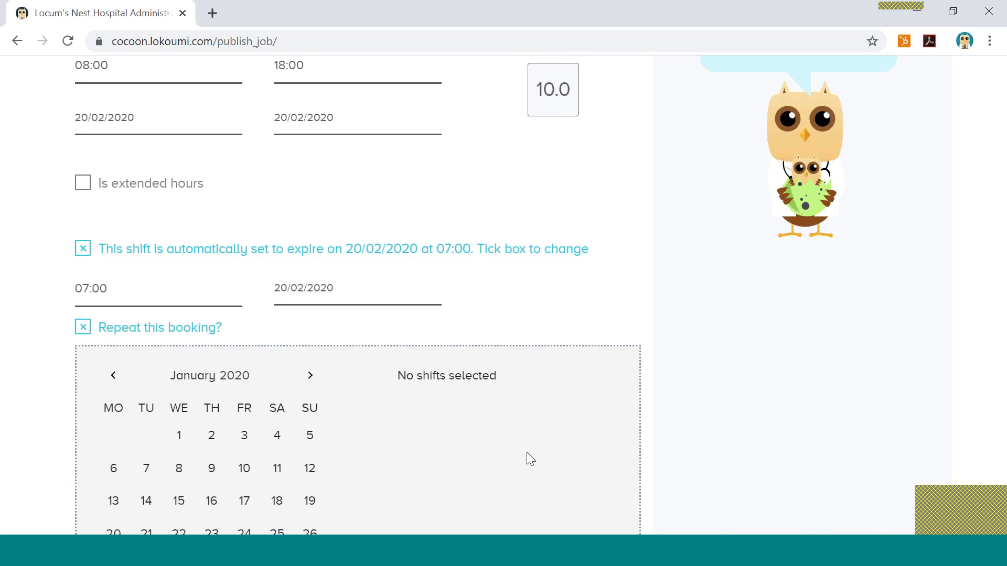
{"action": "scroll", "coordinate": [526, 452], "scroll_direction": "down", "scroll_amount": 1}
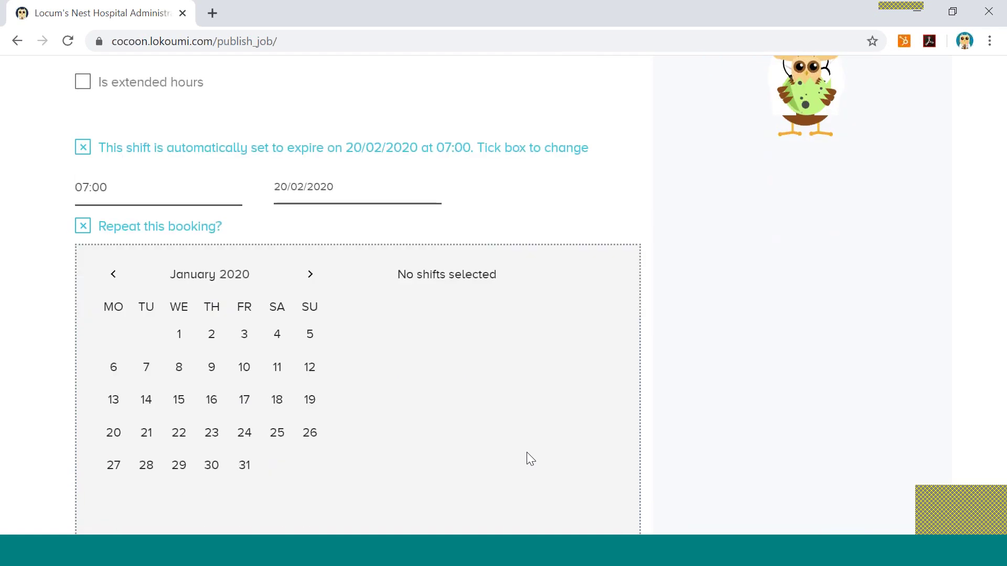
{"action": "left_click", "coordinate": [309, 265]}
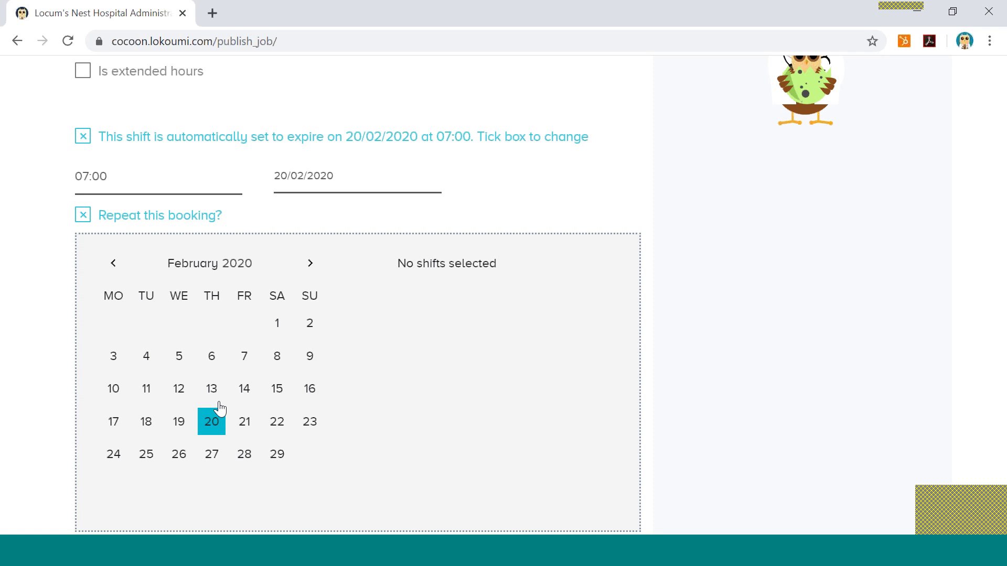
{"action": "left_click", "coordinate": [250, 428]}
{"action": "left_click", "coordinate": [115, 460]}
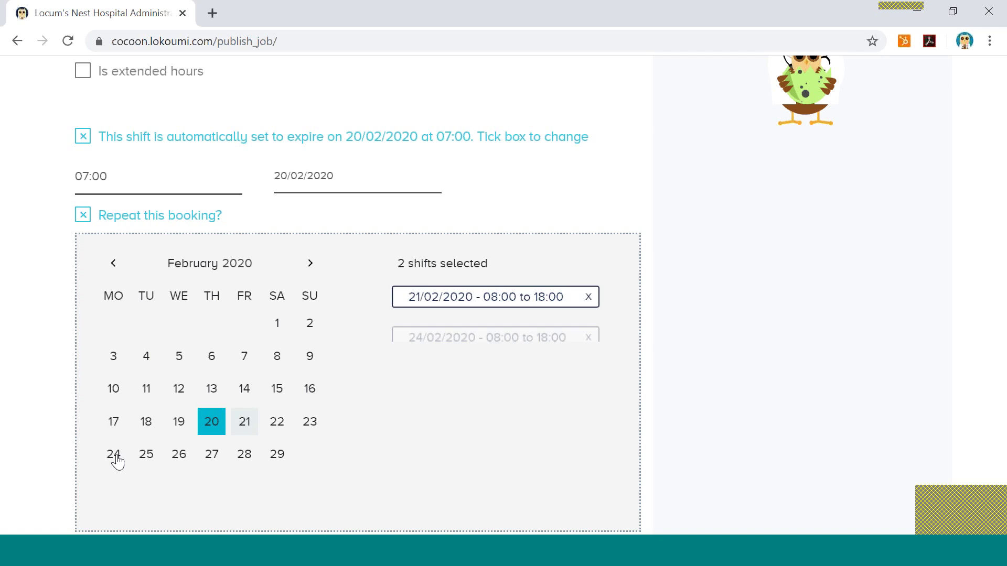
{"action": "left_click", "coordinate": [147, 457]}
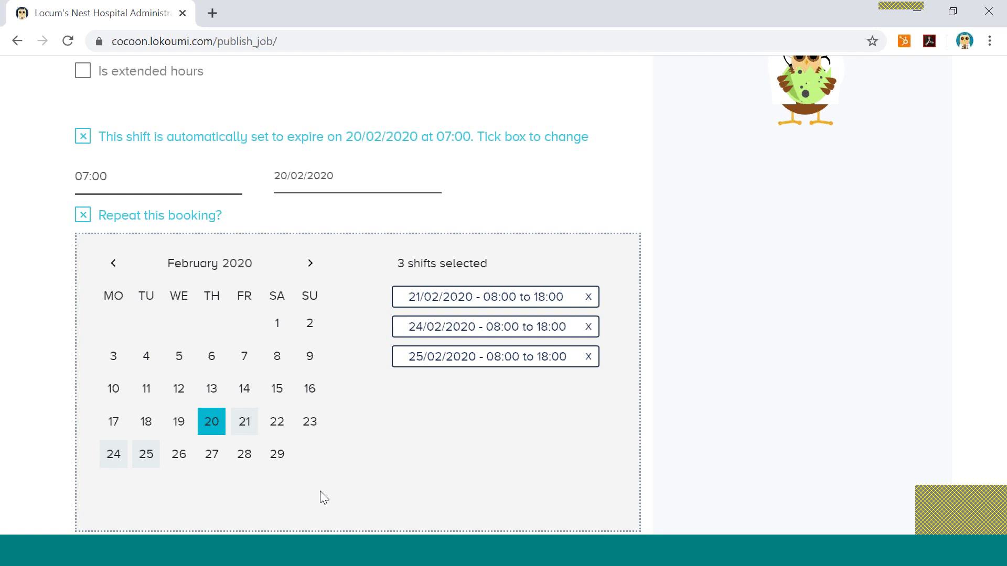
{"action": "left_click", "coordinate": [146, 459]}
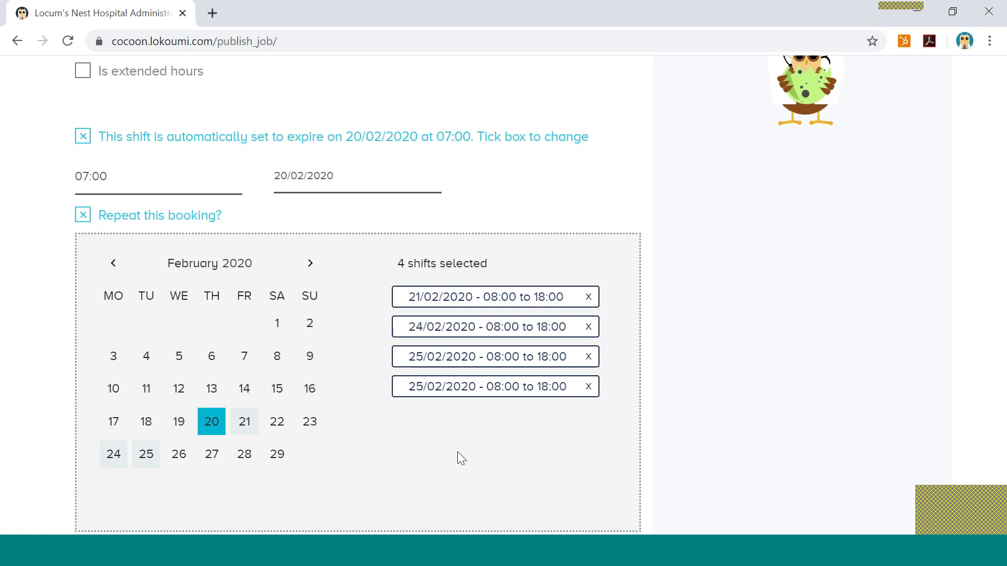
{"action": "scroll", "coordinate": [688, 487], "scroll_direction": "down", "scroll_amount": 3}
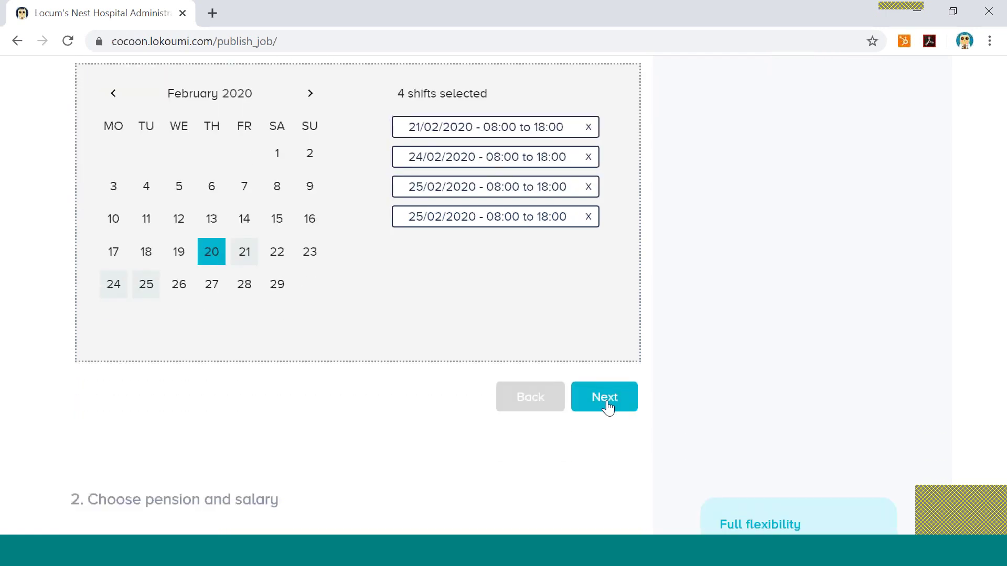
Confirm the four February repeat shifts and continue to the pension and salary step.
{"action": "left_click", "coordinate": [607, 406]}
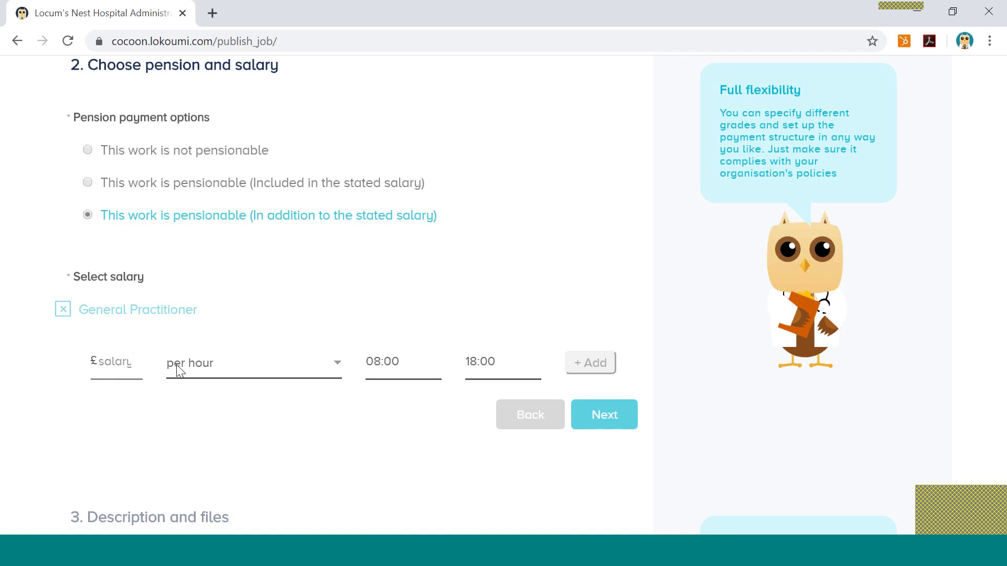
Set the GP salary to £80 per hour for the 08:00–17:00 band.
{"action": "left_click", "coordinate": [336, 365]}
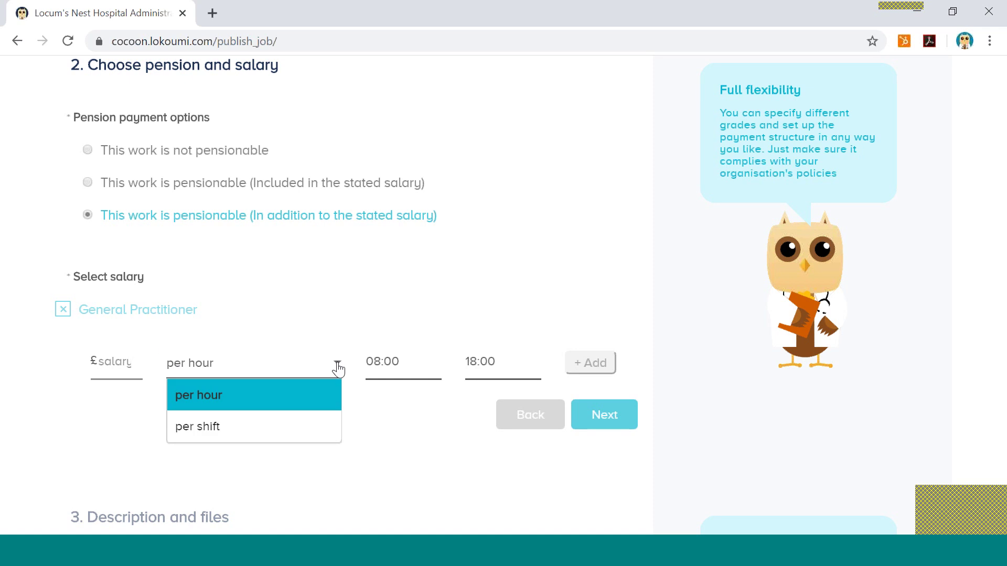
{"action": "left_click", "coordinate": [290, 433]}
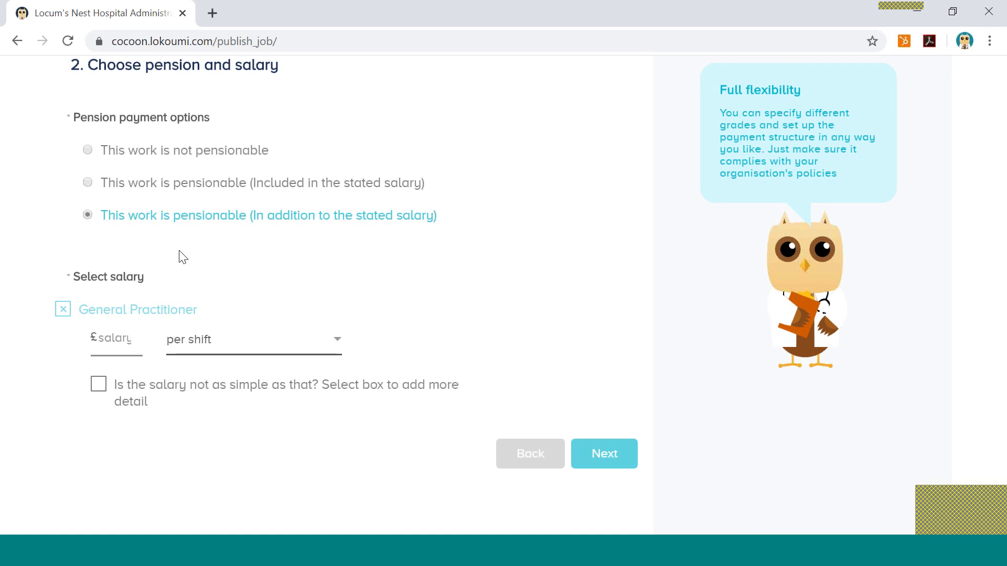
{"action": "left_click", "coordinate": [109, 339]}
{"action": "type", "text": "500"}
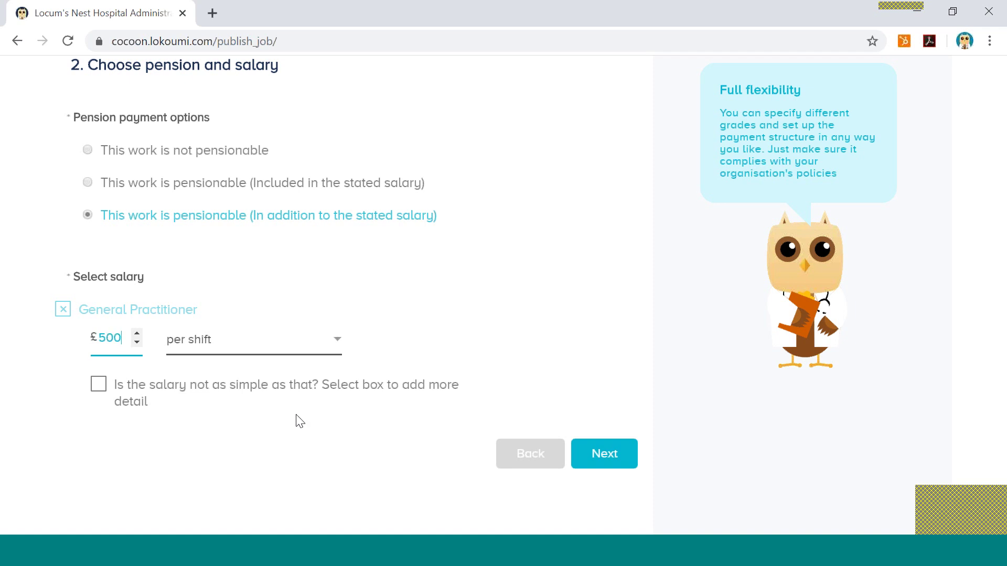
{"action": "left_click", "coordinate": [460, 346]}
{"action": "left_click", "coordinate": [208, 347]}
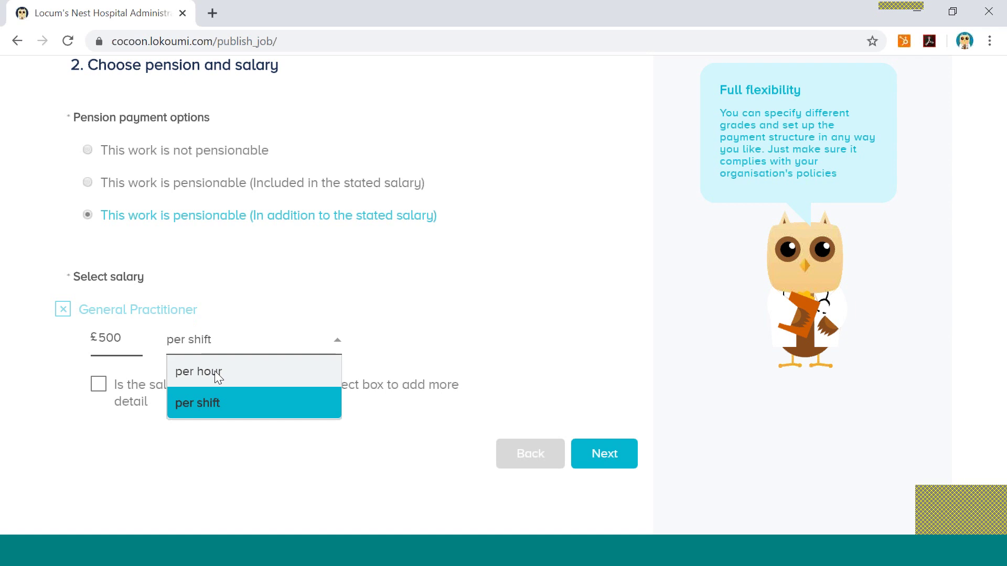
{"action": "left_click", "coordinate": [215, 370]}
{"action": "left_click", "coordinate": [114, 361]}
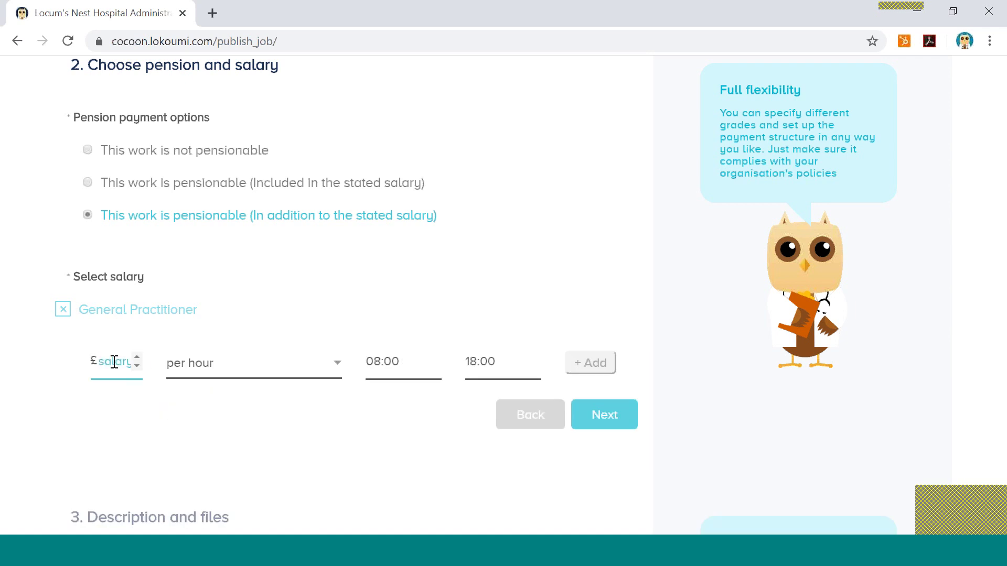
{"action": "type", "text": "80"}
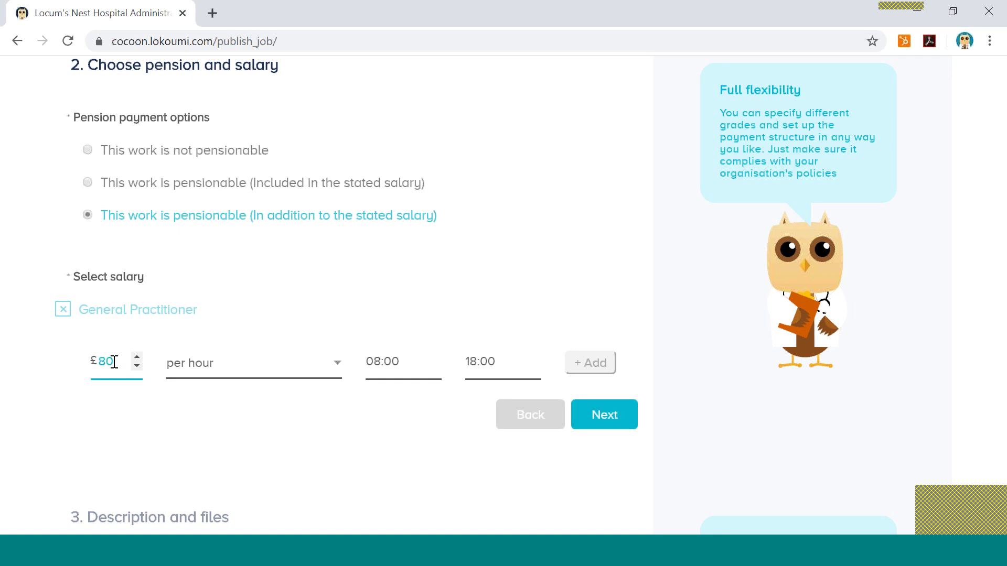
{"action": "scroll", "coordinate": [661, 479], "scroll_direction": "down", "scroll_amount": 1}
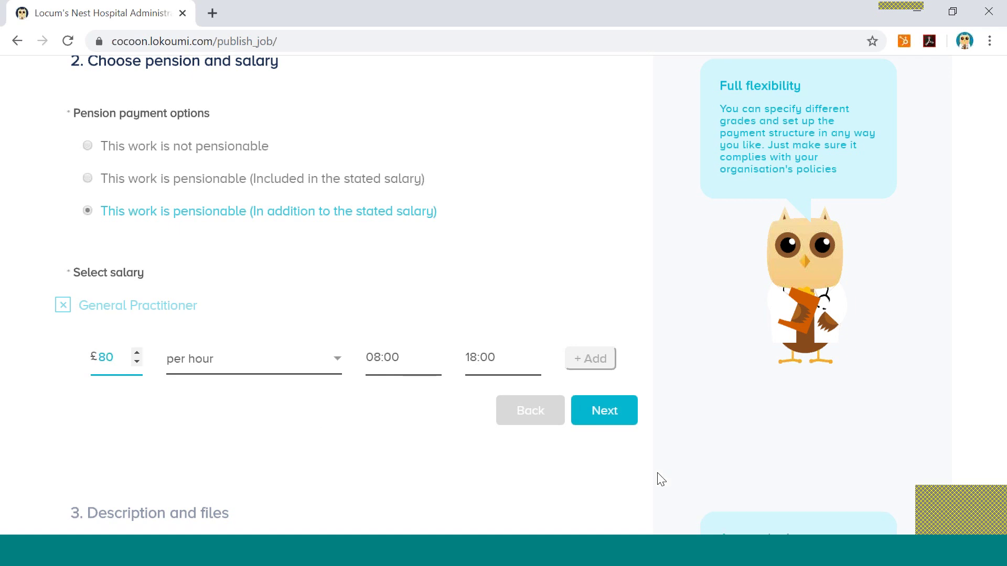
{"action": "scroll", "coordinate": [662, 479], "scroll_direction": "down", "scroll_amount": 1}
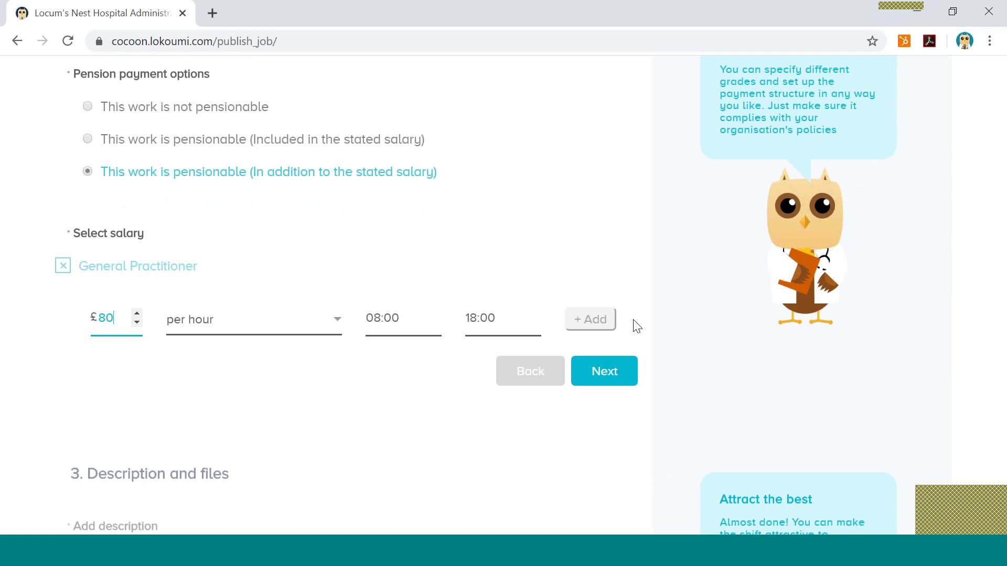
Add a second salary band from 17:00 to 18:00 at £85 per hour.
{"action": "left_click", "coordinate": [599, 318]}
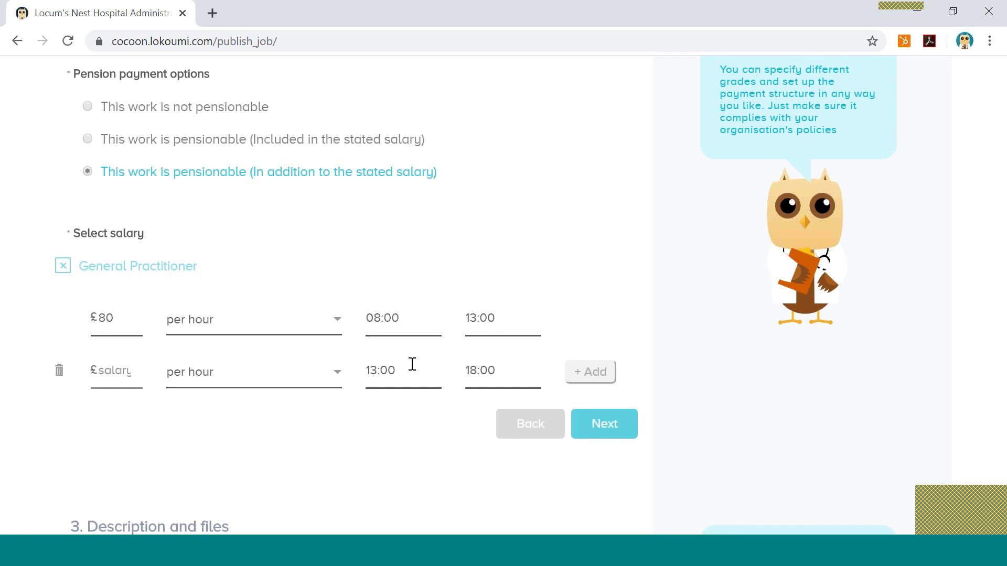
{"action": "left_click", "coordinate": [377, 369]}
{"action": "key", "text": "BackSpace"}
{"action": "type", "text": "7"}
{"action": "left_click", "coordinate": [105, 371]}
{"action": "type", "text": "85"}
{"action": "left_click", "coordinate": [196, 427]}
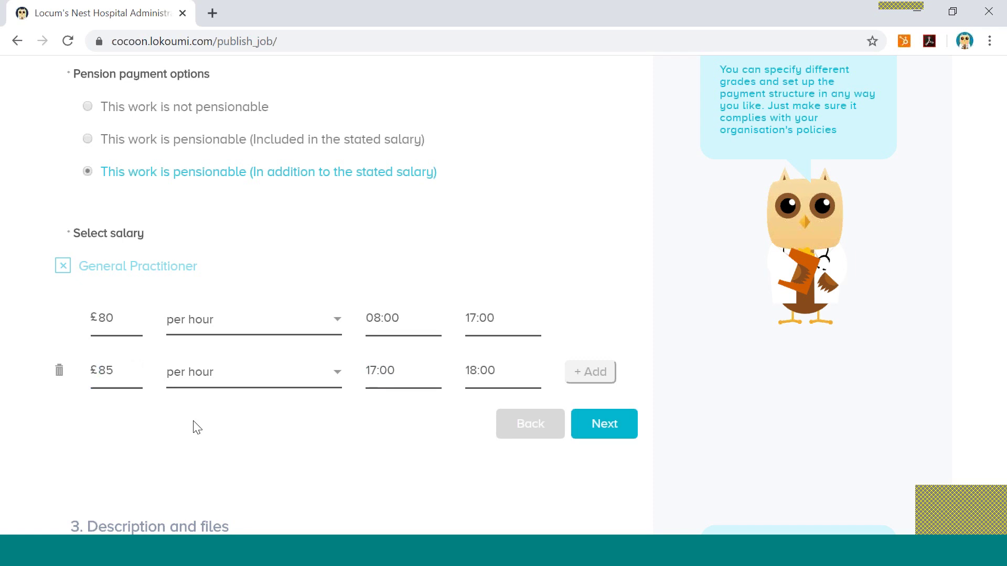
{"action": "scroll", "coordinate": [391, 461], "scroll_direction": "down", "scroll_amount": 1}
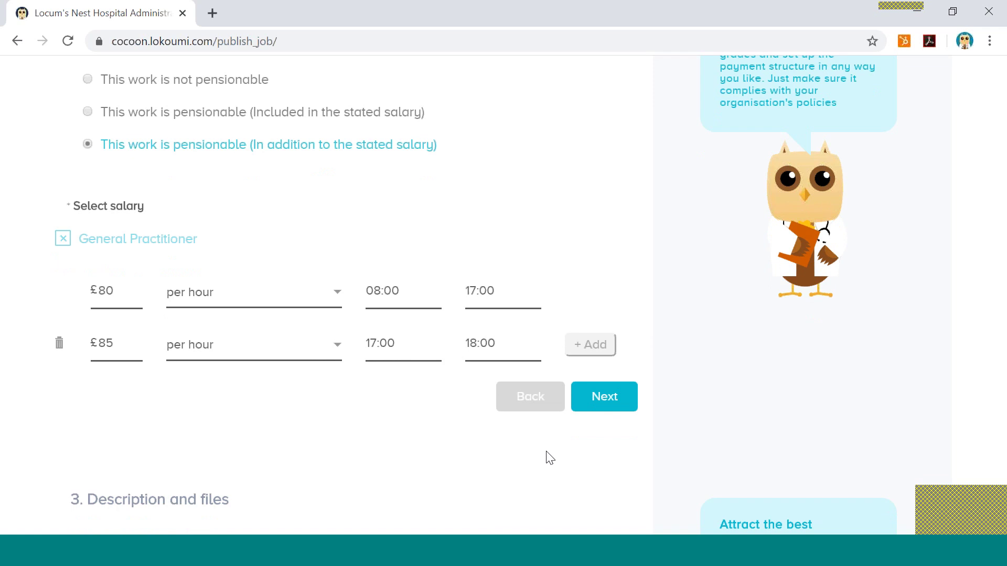
Write 'EMIS Practice 16 Patients AM 1 Home visit' and '14 patients PM' in the description.
{"action": "left_click", "coordinate": [607, 398]}
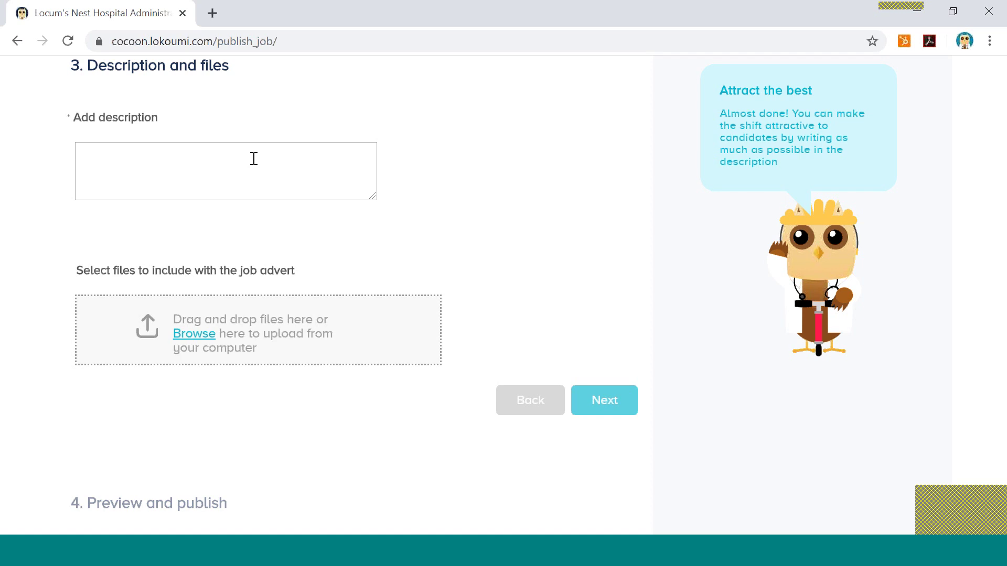
{"action": "left_click", "coordinate": [254, 158]}
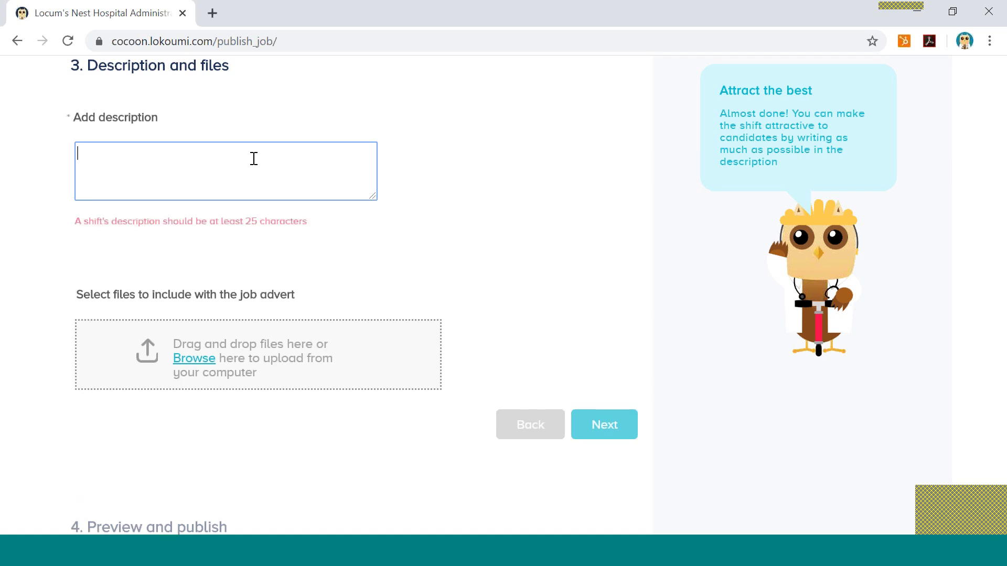
{"action": "type", "text": "EMIS p"}
{"action": "key", "text": "BackSpace"}
{"action": "type", "text": "Pract"}
{"action": "type", "text": "ice "}
{"action": "type", "text": "16"}
{"action": "type", "text": " P"}
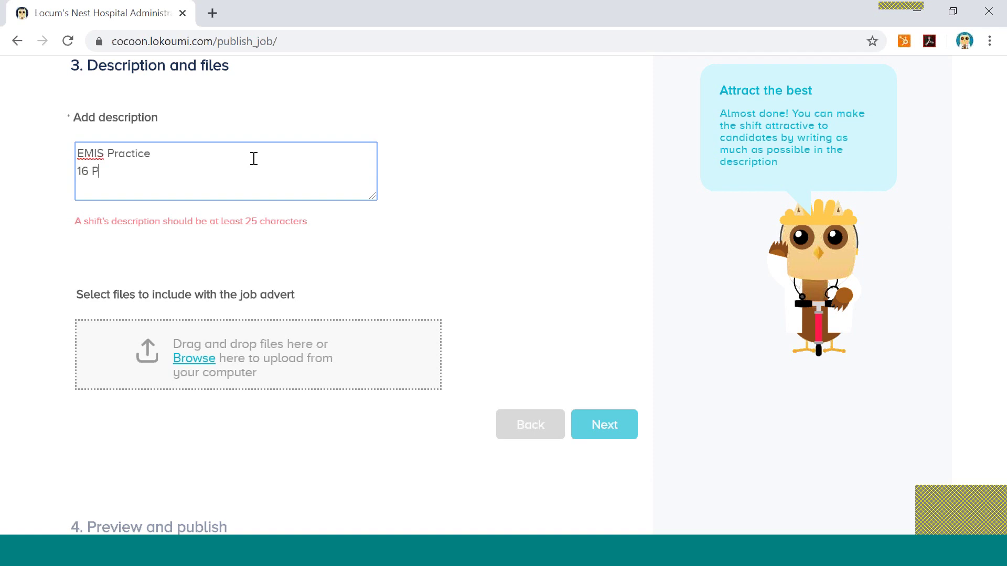
{"action": "type", "text": "atients AM "}
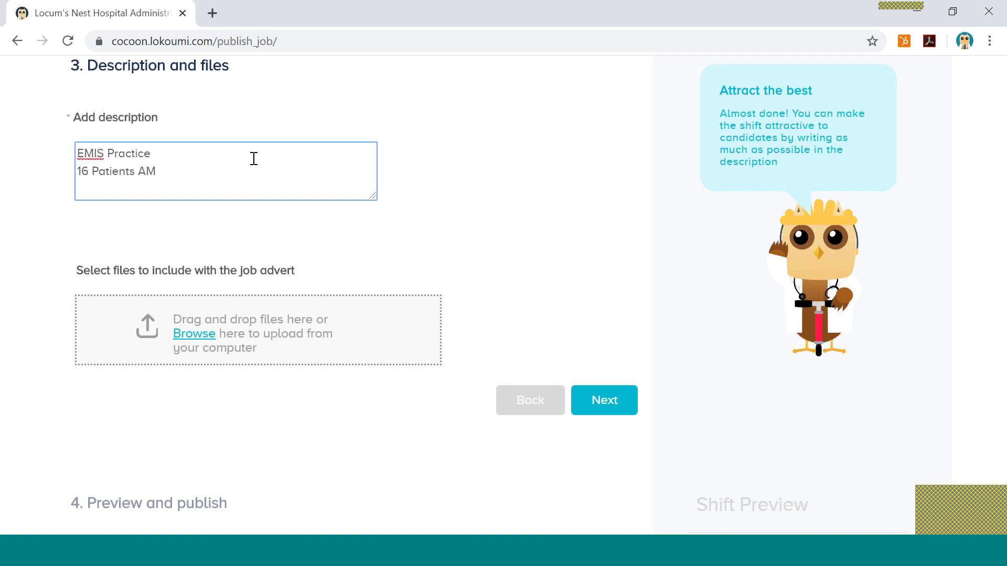
{"action": "type", "text": "1 Home visit"}
{"action": "key", "text": "Return"}
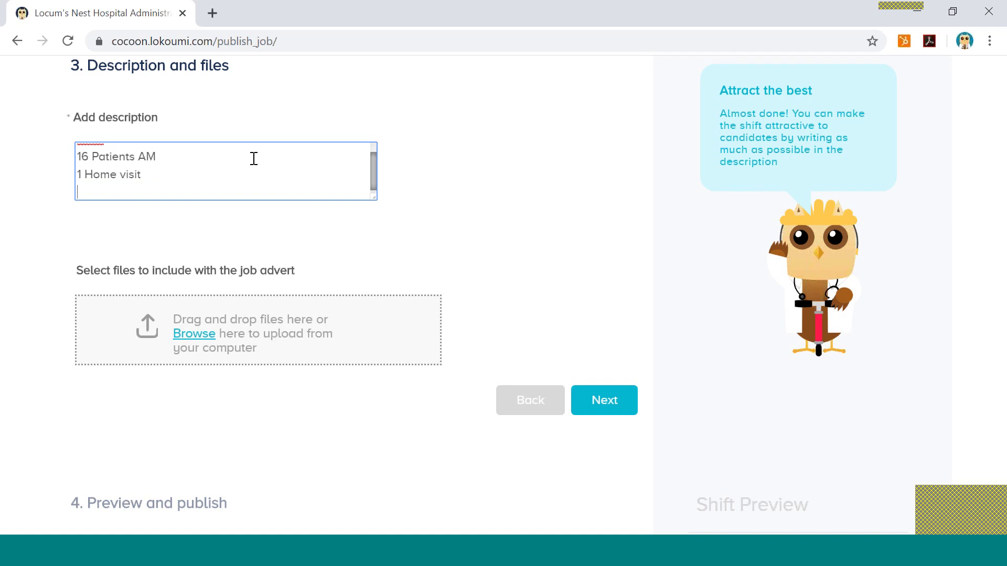
{"action": "type", "text": "14 patients PM"}
{"action": "key", "text": "Return"}
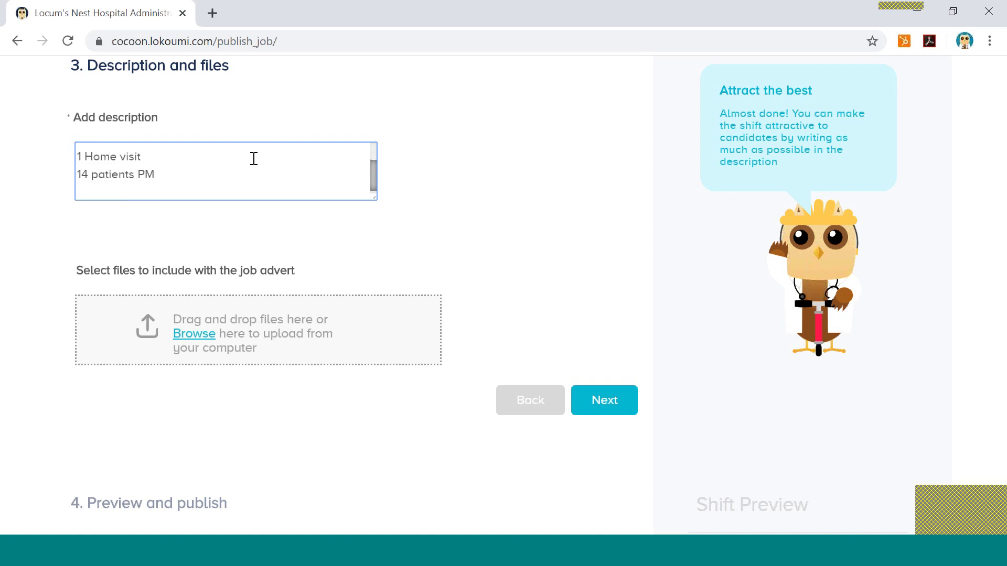
Add '10 minute appointments' and 'Flexible start time' lines, then scroll the box to the top.
{"action": "type", "text": "minute appointments"}
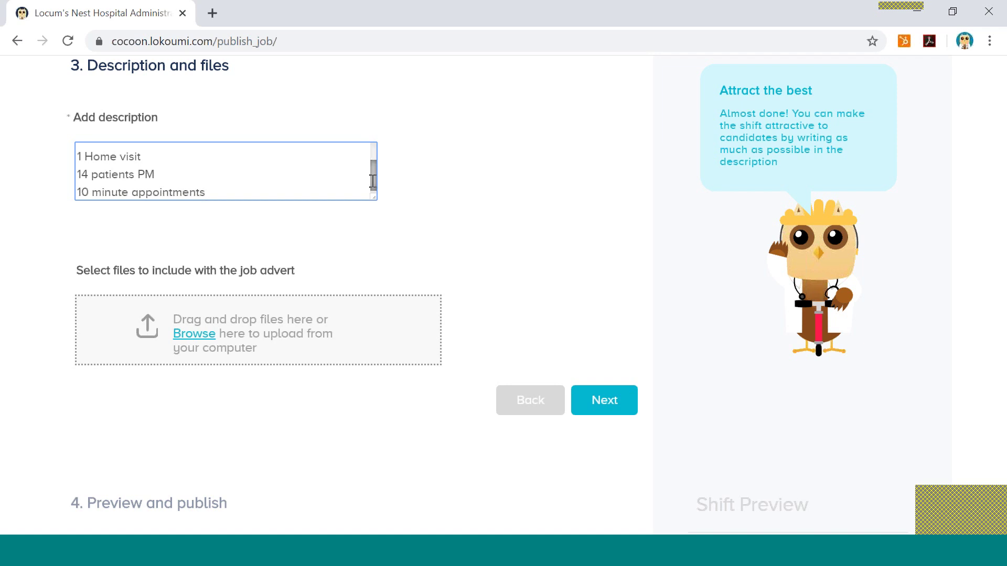
{"action": "scroll", "coordinate": [373, 182], "scroll_direction": "up", "scroll_amount": 1}
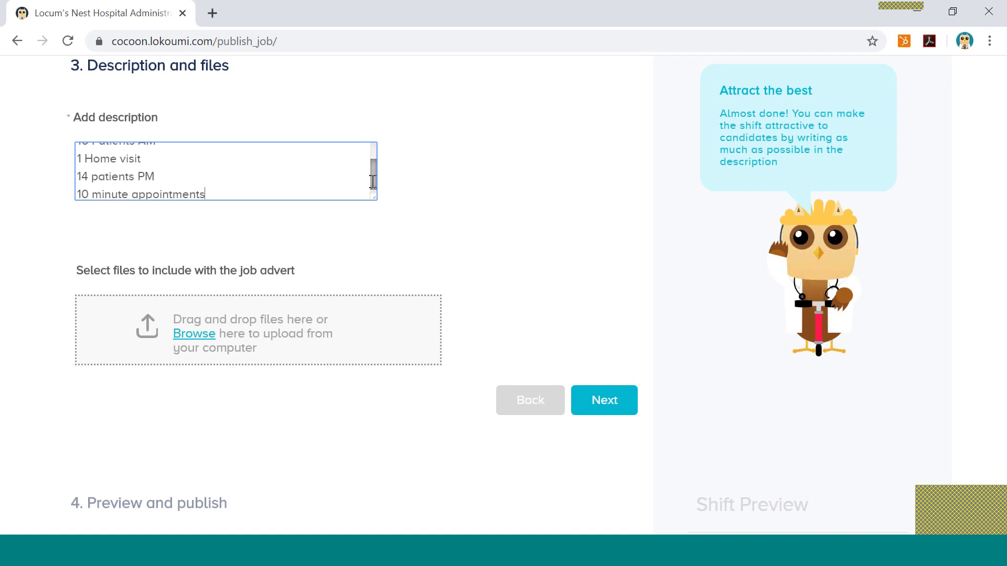
{"action": "left_click_drag", "start_coordinate": [373, 181], "coordinate": [266, 195]}
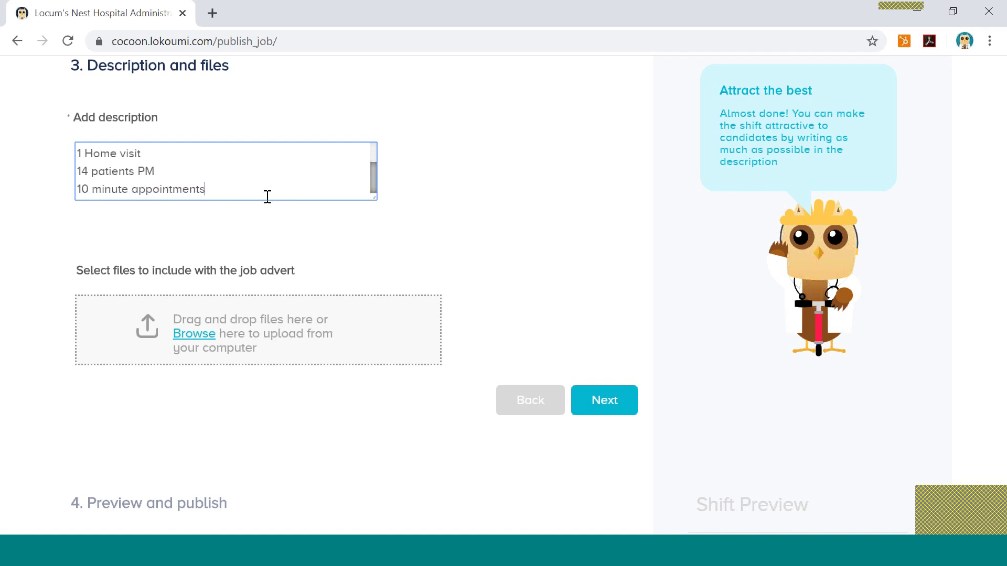
{"action": "key", "text": "ctrl+a"}
{"action": "key", "text": "BackSpace"}
{"action": "key", "text": "ctrl+z"}
{"action": "key", "text": "Return"}
{"action": "type", "text": "F"}
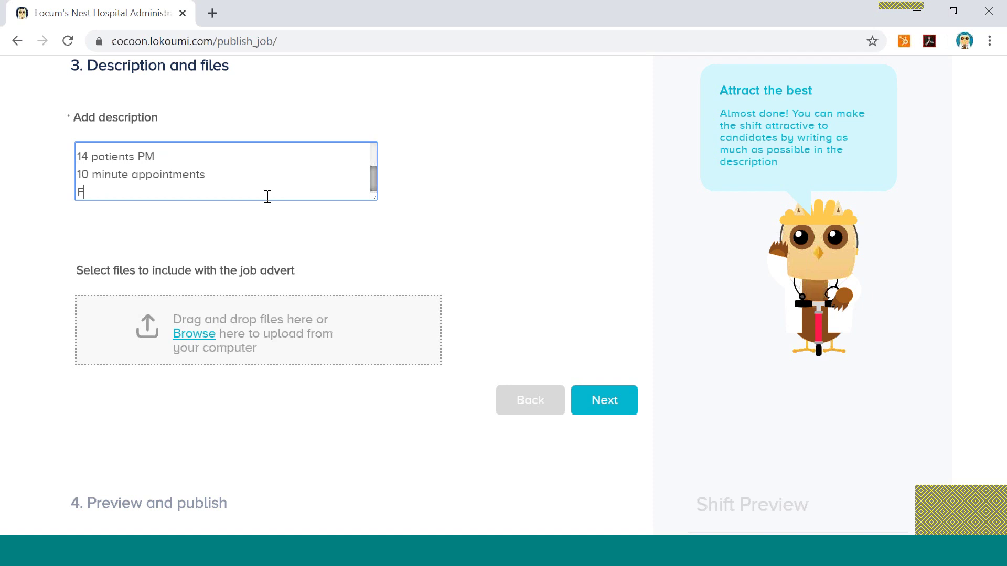
{"action": "type", "text": "lexible start time"}
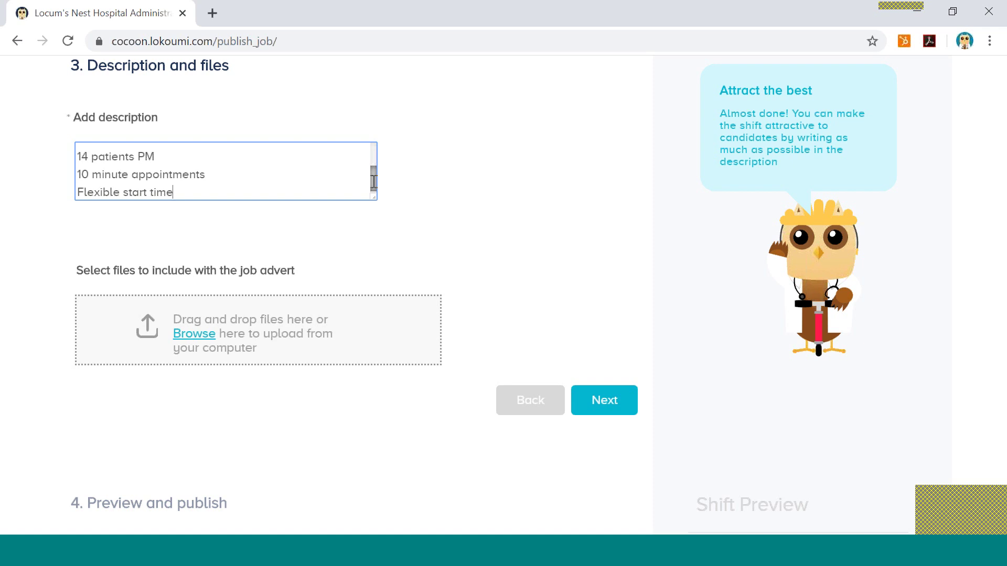
{"action": "left_click_drag", "start_coordinate": [373, 182], "coordinate": [368, 148]}
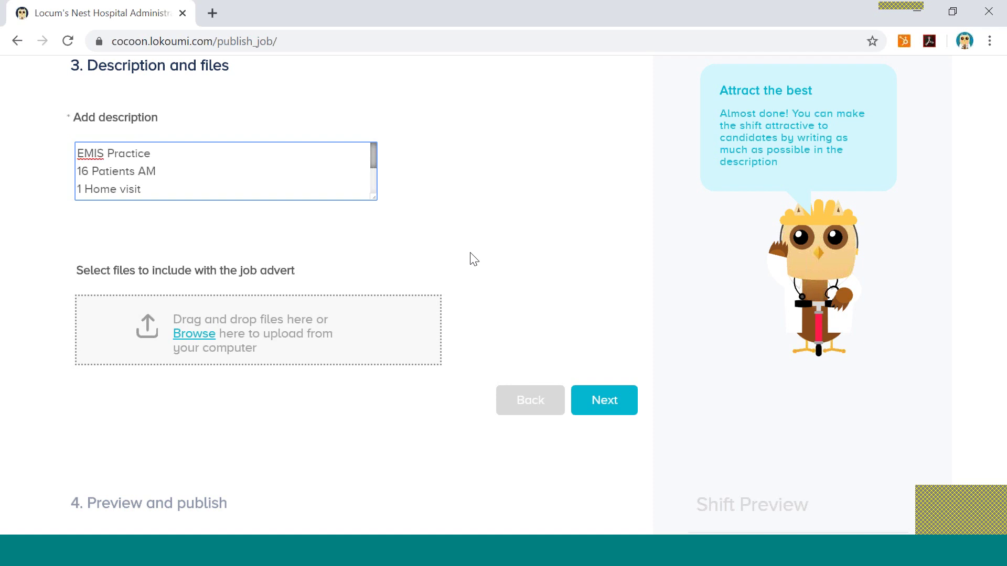
Advance to Preview and publish and review the shift details, pay rates and description.
{"action": "scroll", "coordinate": [477, 272], "scroll_direction": "down", "scroll_amount": 1}
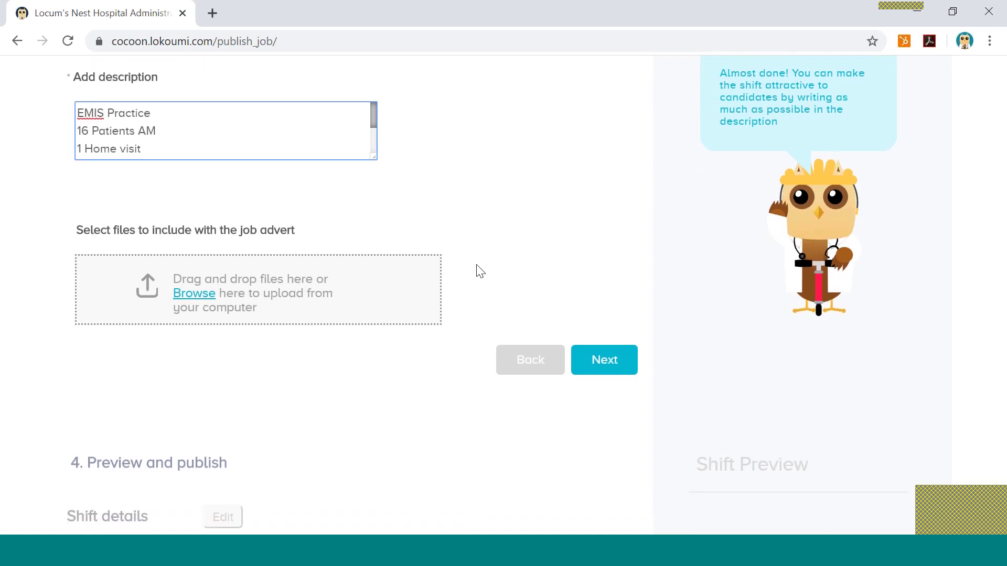
{"action": "scroll", "coordinate": [479, 271], "scroll_direction": "down", "scroll_amount": 2}
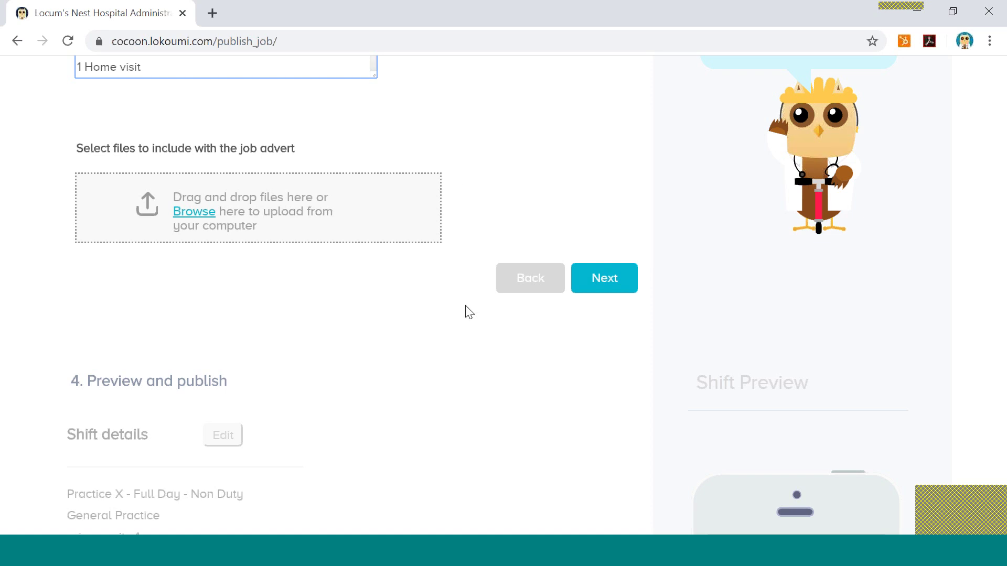
{"action": "left_click", "coordinate": [614, 279]}
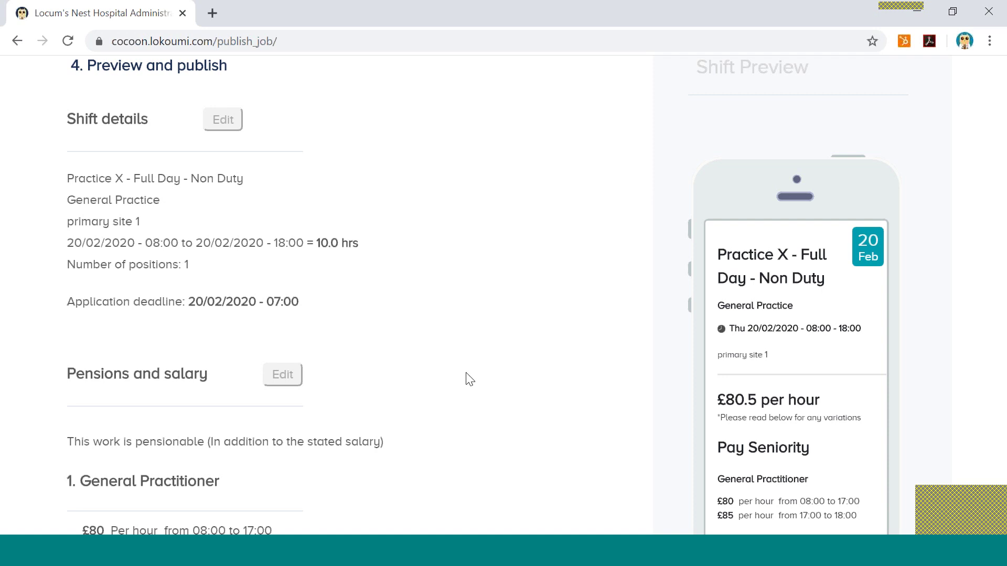
{"action": "scroll", "coordinate": [469, 383], "scroll_direction": "down", "scroll_amount": 1}
{"action": "scroll", "coordinate": [470, 391], "scroll_direction": "down", "scroll_amount": 2}
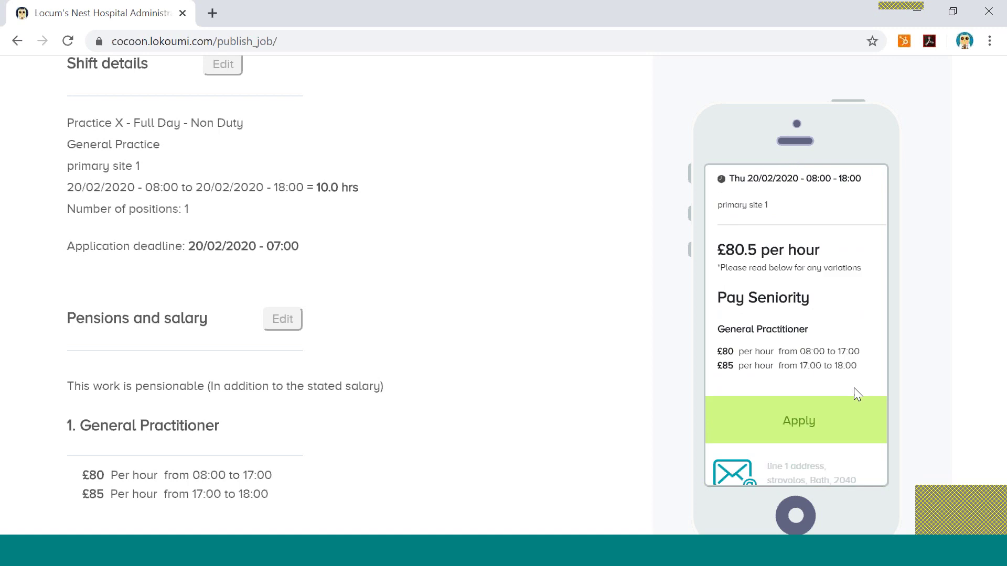
{"action": "scroll", "coordinate": [615, 279], "scroll_direction": "up", "scroll_amount": 1}
{"action": "scroll", "coordinate": [617, 286], "scroll_direction": "down", "scroll_amount": 1}
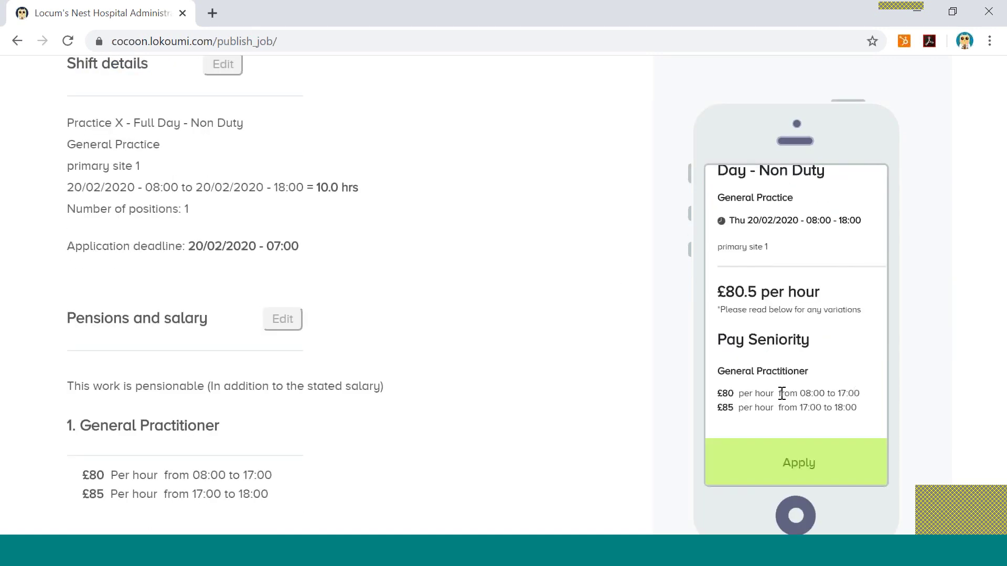
{"action": "scroll", "coordinate": [580, 411], "scroll_direction": "down", "scroll_amount": 1}
{"action": "scroll", "coordinate": [582, 411], "scroll_direction": "down", "scroll_amount": 3}
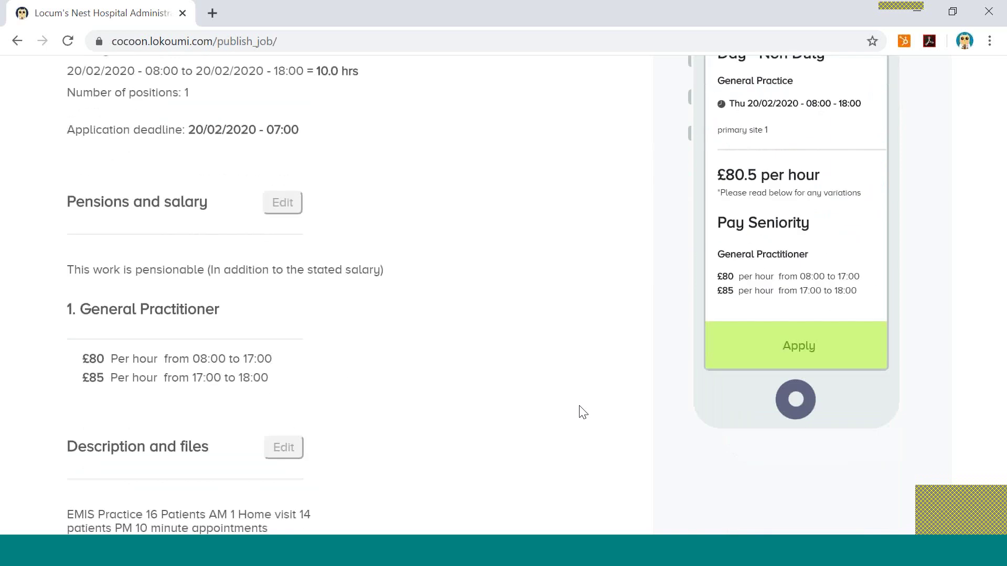
{"action": "scroll", "coordinate": [582, 413], "scroll_direction": "down", "scroll_amount": 2}
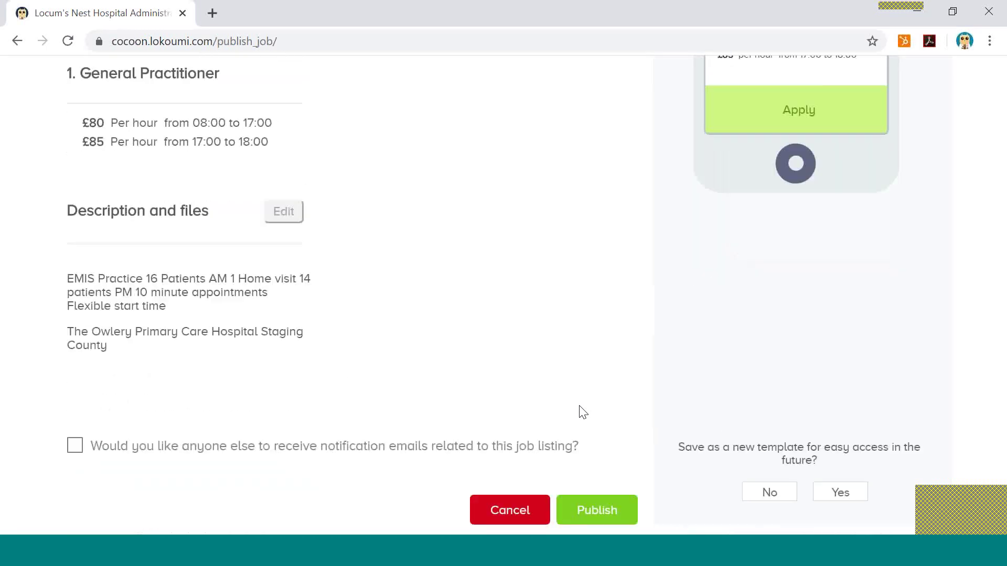
{"action": "scroll", "coordinate": [556, 407], "scroll_direction": "down", "scroll_amount": 1}
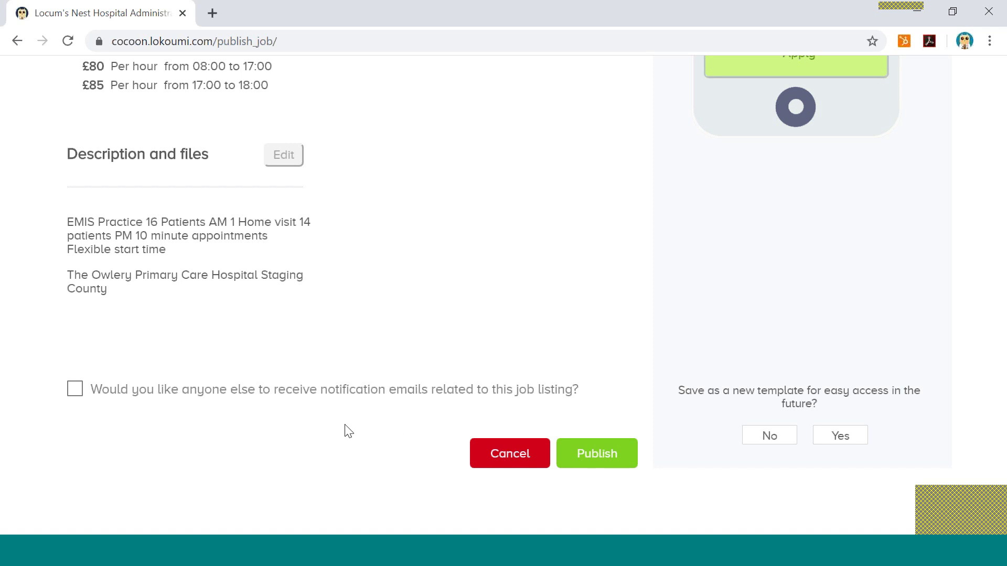
Enable extra notification emails and add a colleague's name and e-mail address as recipient.
{"action": "left_click", "coordinate": [75, 393]}
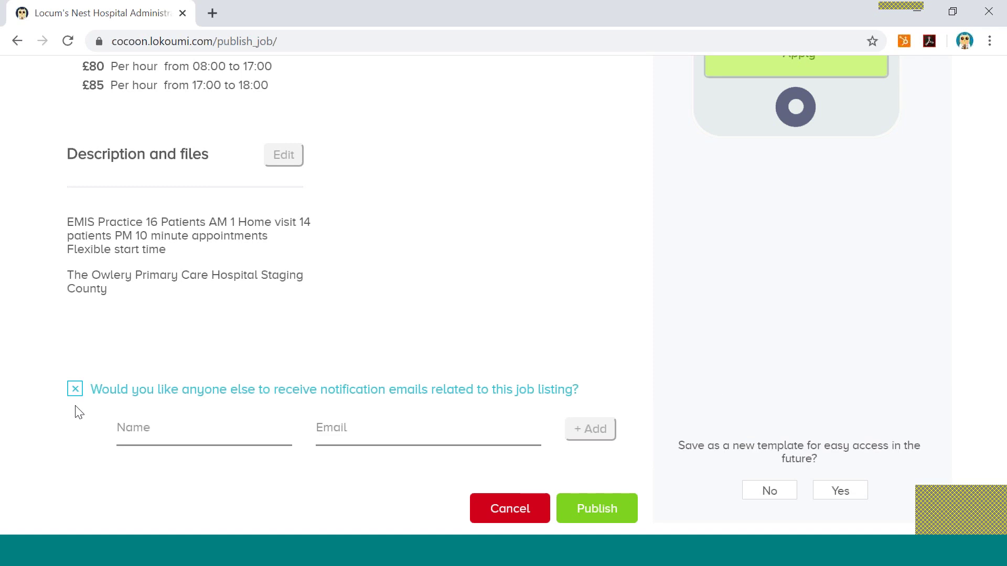
{"action": "left_click", "coordinate": [134, 429]}
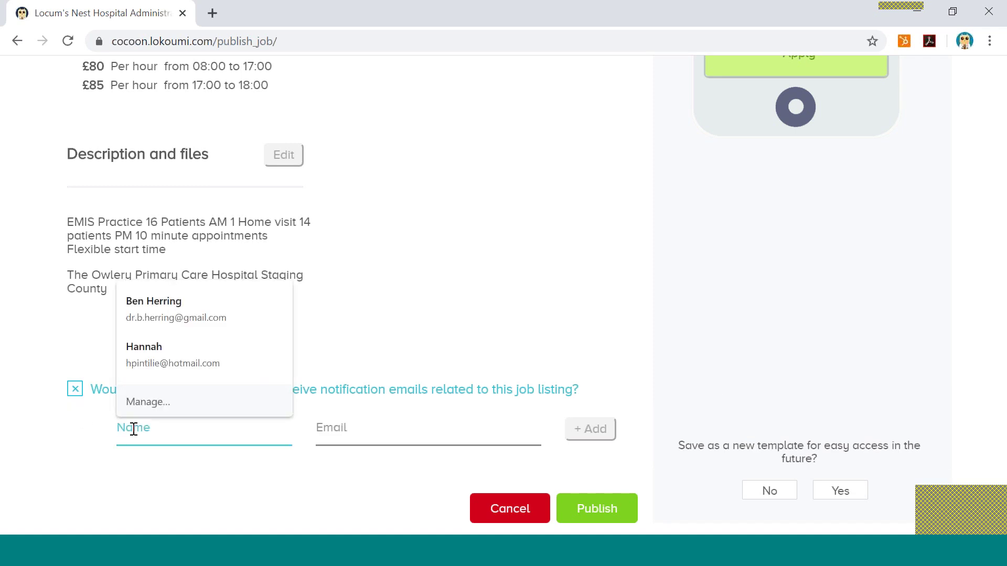
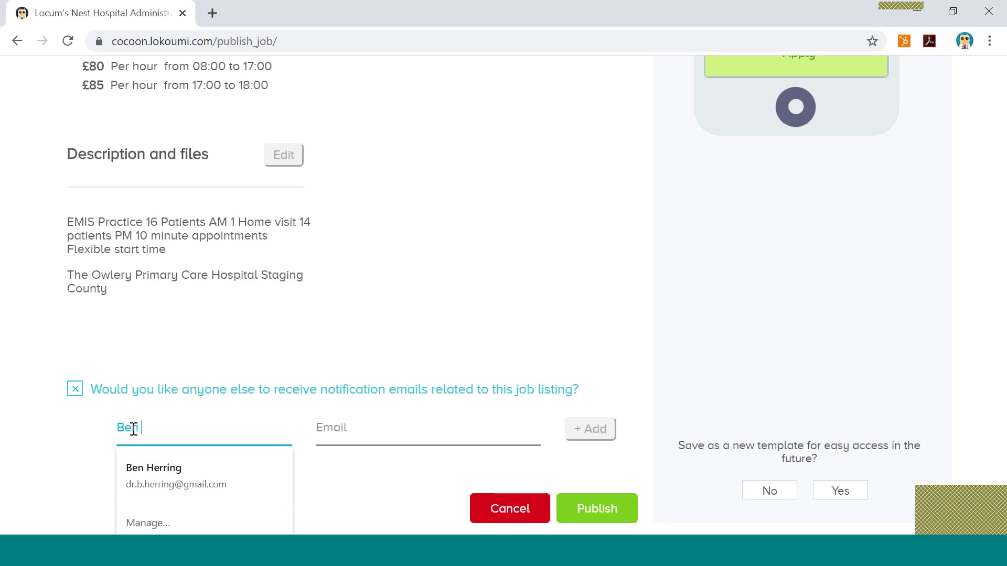
{"action": "left_click", "coordinate": [373, 432]}
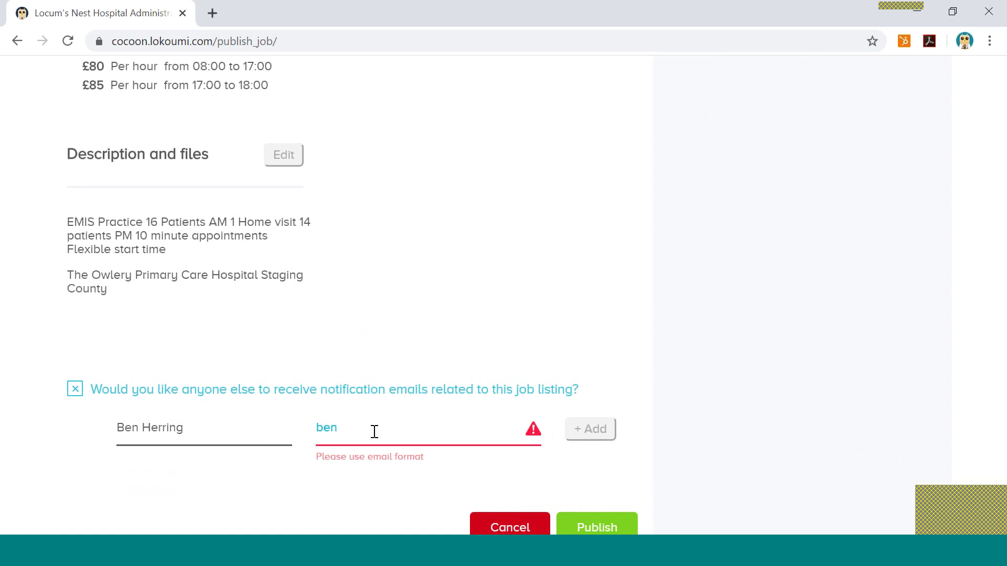
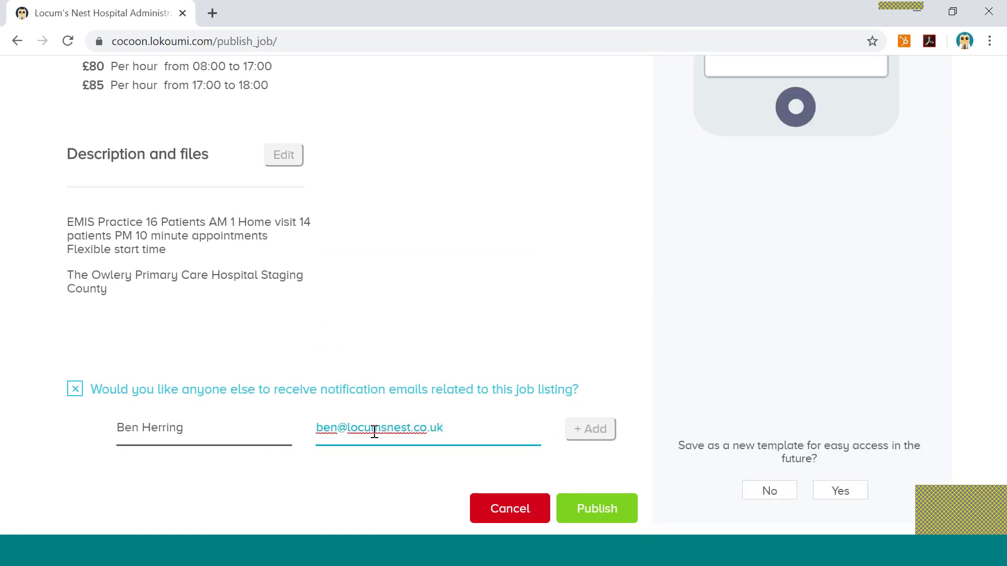
{"action": "left_click", "coordinate": [578, 433]}
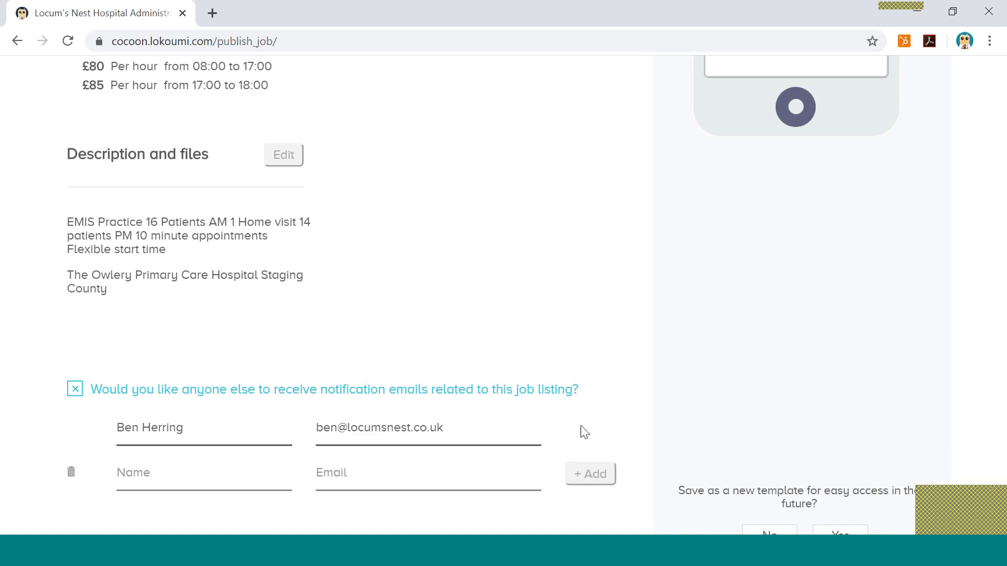
{"action": "scroll", "coordinate": [603, 425], "scroll_direction": "down", "scroll_amount": 1}
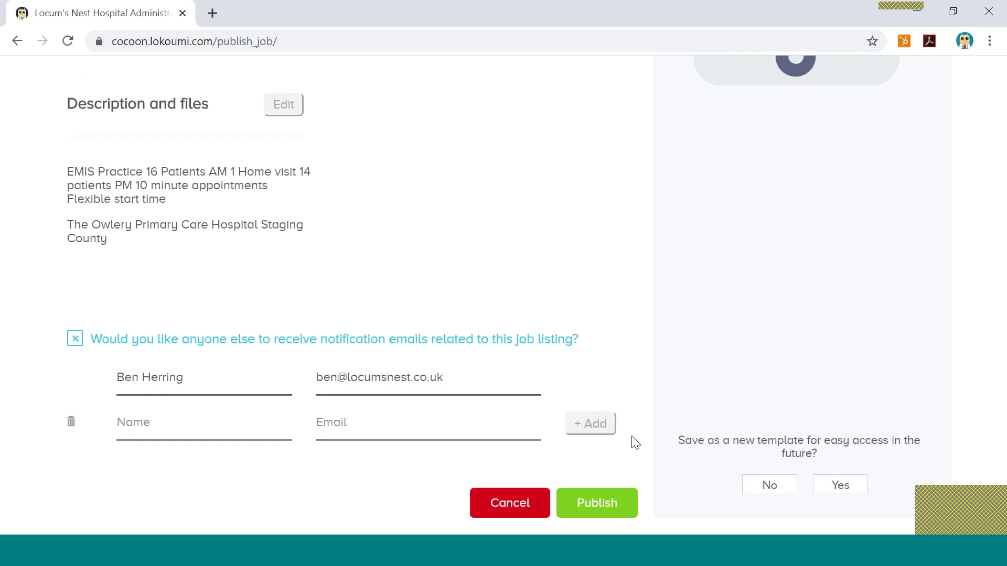
{"action": "scroll", "coordinate": [634, 443], "scroll_direction": "down", "scroll_amount": 1}
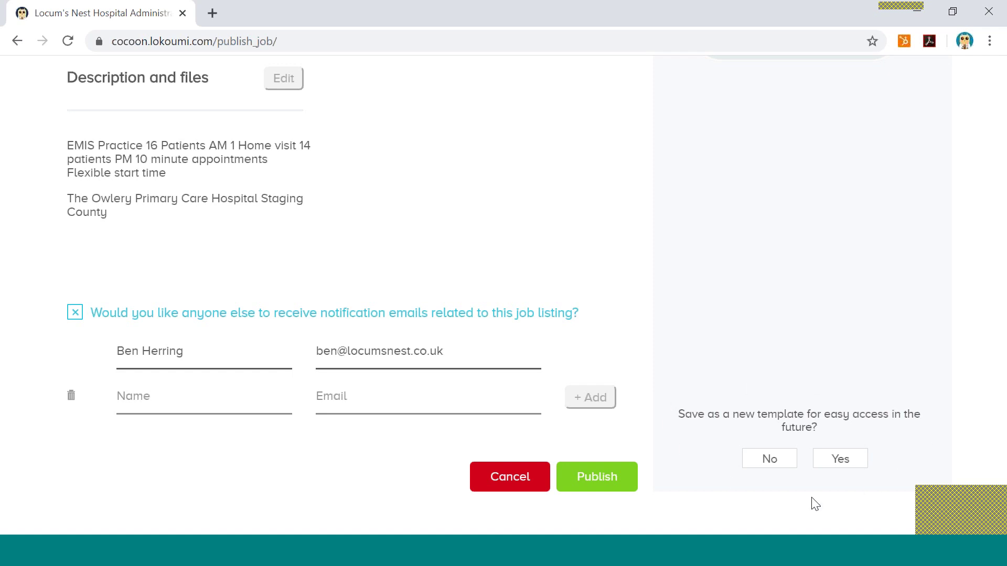
Save the shift as template 'Practice X - Full Day' and publish the listing.
{"action": "left_click", "coordinate": [841, 461]}
{"action": "left_click", "coordinate": [808, 419]}
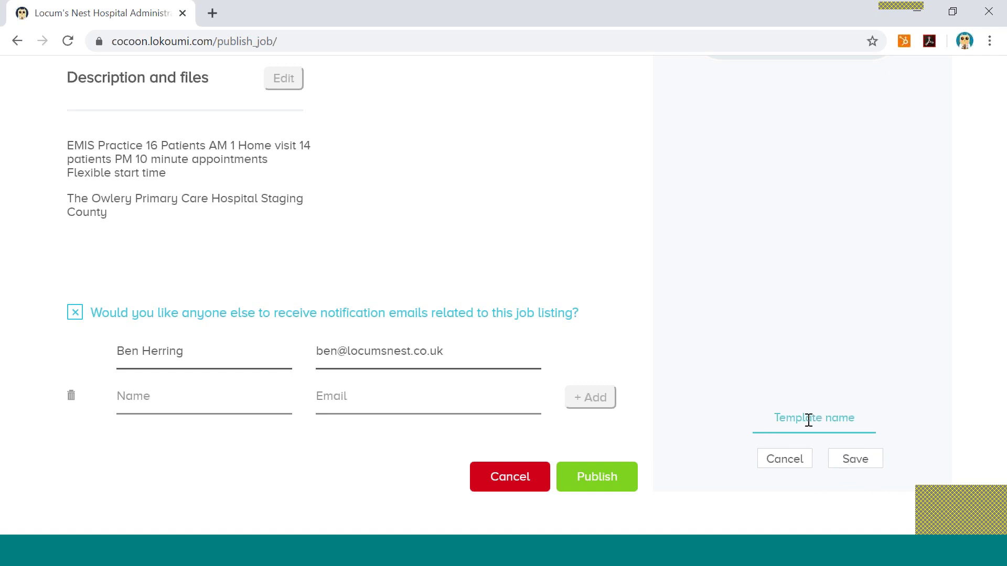
{"action": "type", "text": "Practice X"}
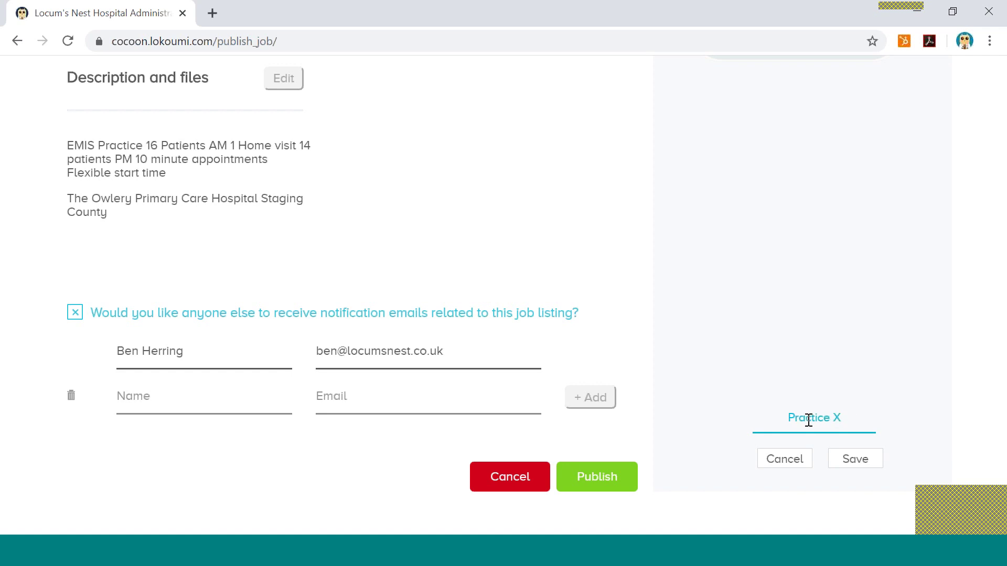
{"action": "type", "text": " - Full Day"}
{"action": "left_click", "coordinate": [849, 460]}
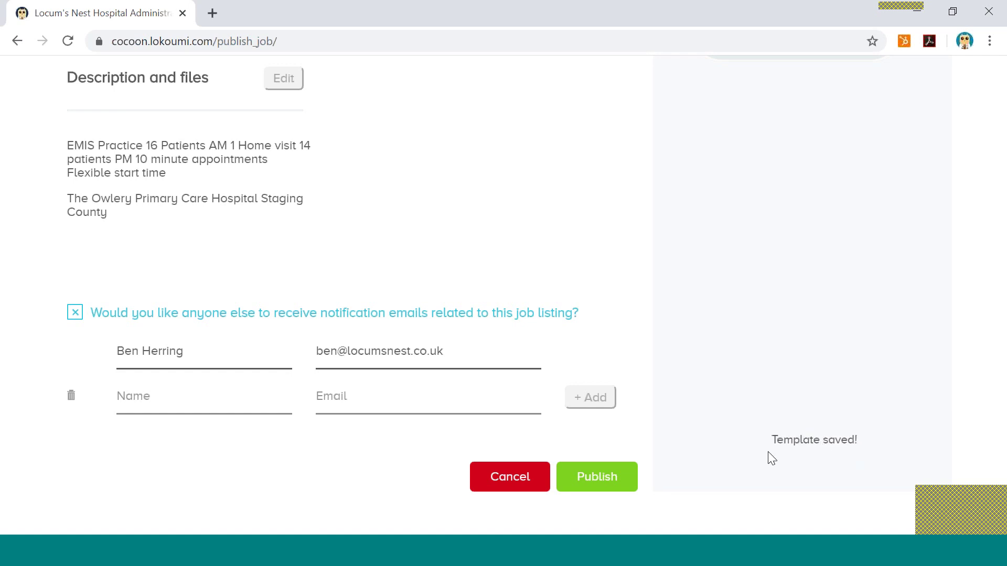
{"action": "left_click", "coordinate": [599, 475]}
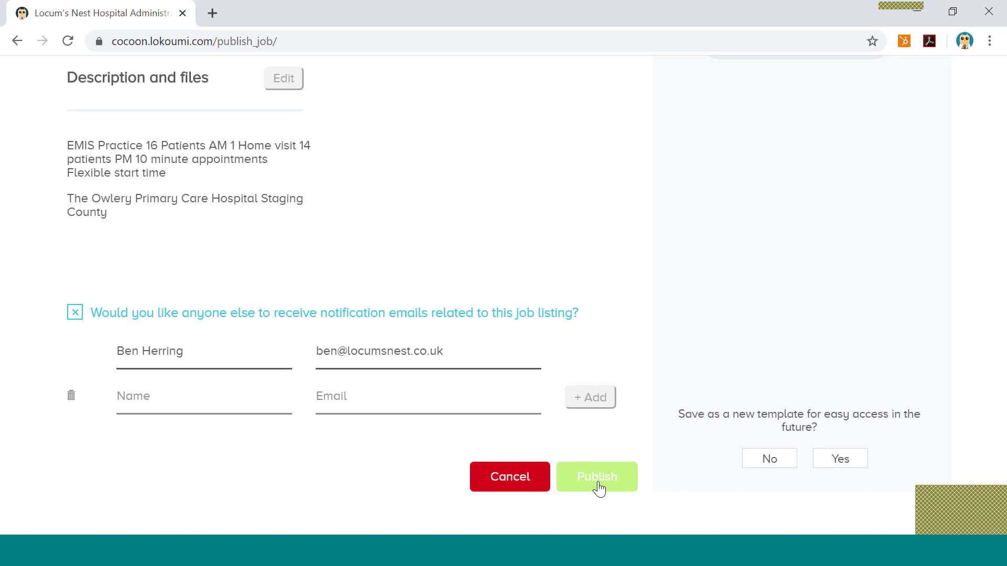
Publish the finished GP shift listing and check the 'Listing published!' confirmation with its templates list.
{"action": "left_click", "coordinate": [598, 485]}
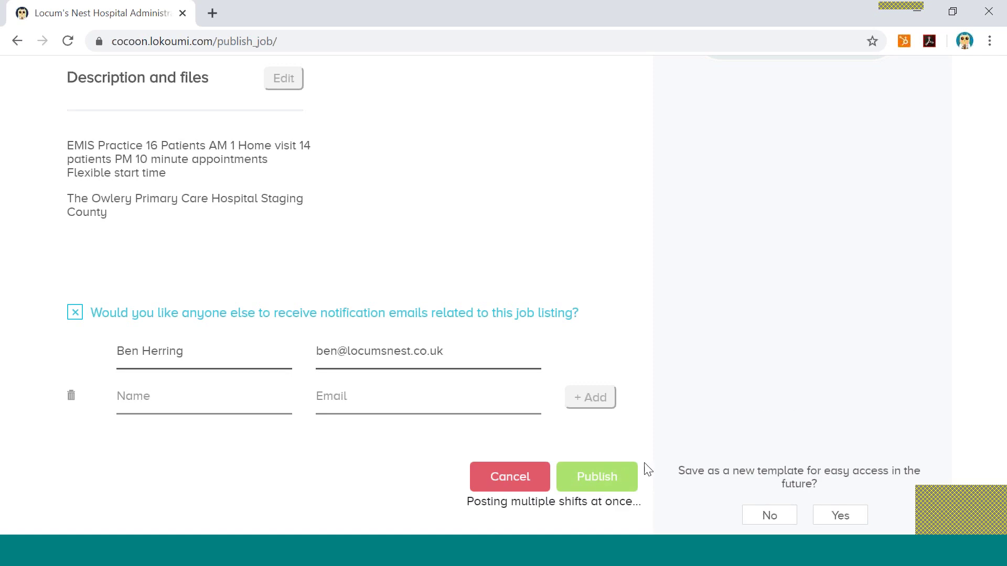
{"action": "scroll", "coordinate": [629, 467], "scroll_direction": "down", "scroll_amount": 1}
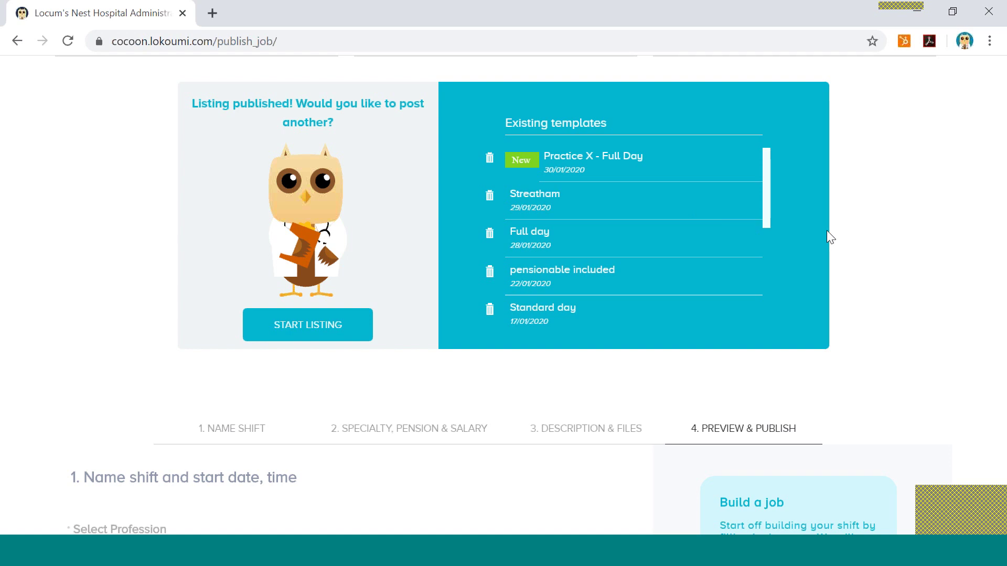
Load the Practice X - Full Day template and review the prefilled title, specialty, site and 08:00–18:00 times.
{"action": "left_click", "coordinate": [591, 162]}
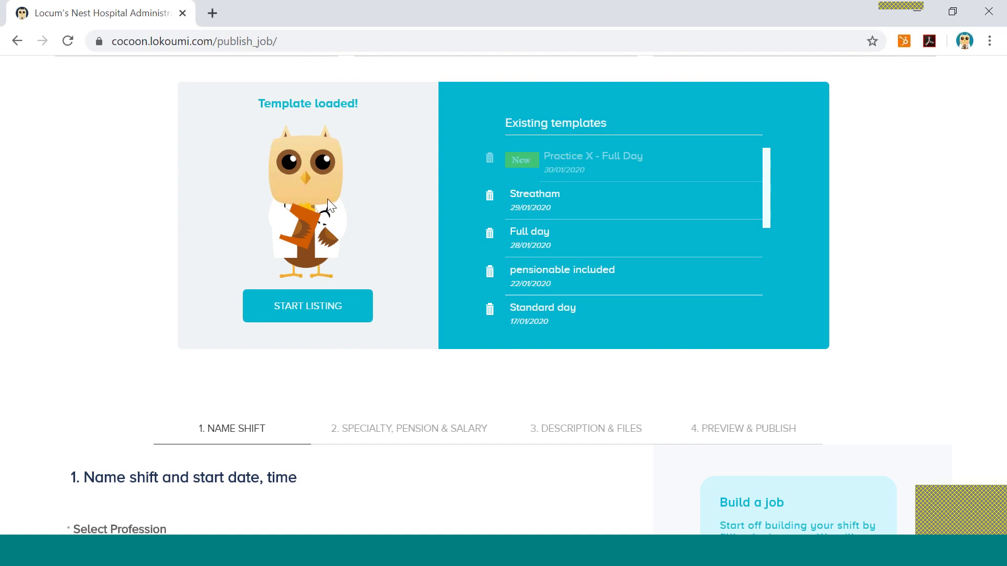
{"action": "scroll", "coordinate": [556, 513], "scroll_direction": "down", "scroll_amount": 1}
{"action": "scroll", "coordinate": [558, 514], "scroll_direction": "down", "scroll_amount": 5}
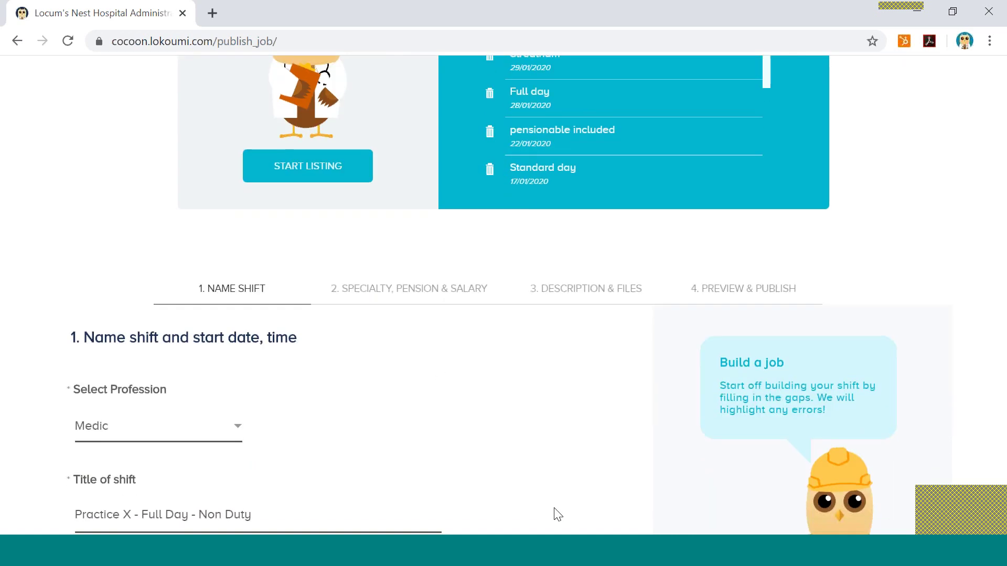
{"action": "scroll", "coordinate": [558, 514], "scroll_direction": "down", "scroll_amount": 4}
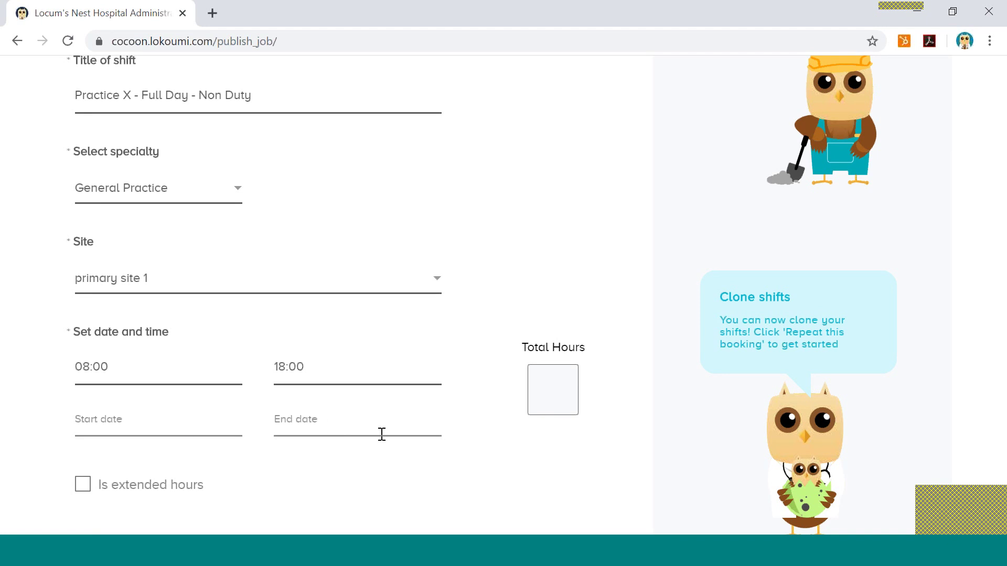
{"action": "scroll", "coordinate": [471, 454], "scroll_direction": "up", "scroll_amount": 1}
{"action": "scroll", "coordinate": [471, 454], "scroll_direction": "up", "scroll_amount": 10}
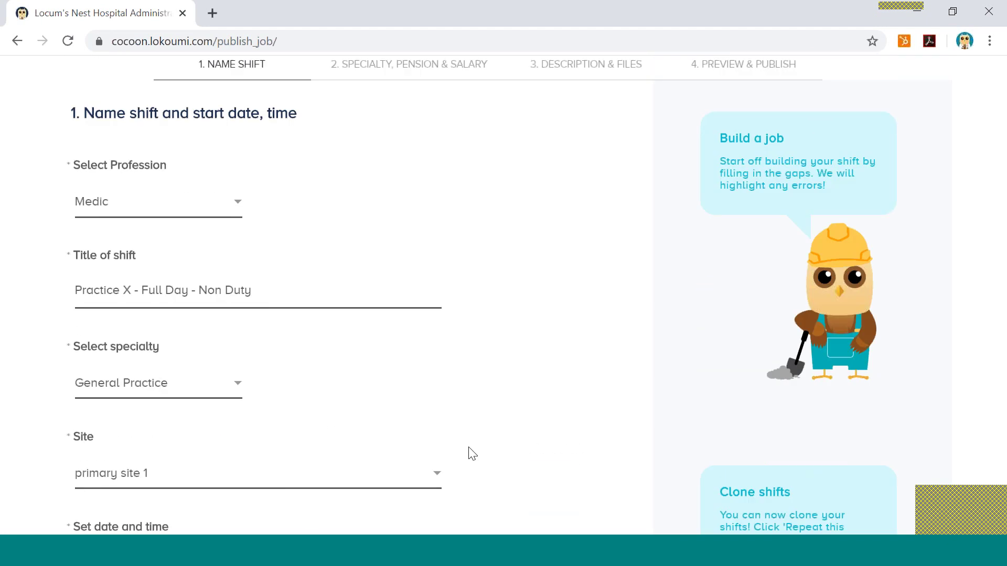
{"action": "scroll", "coordinate": [472, 453], "scroll_direction": "up", "scroll_amount": 2}
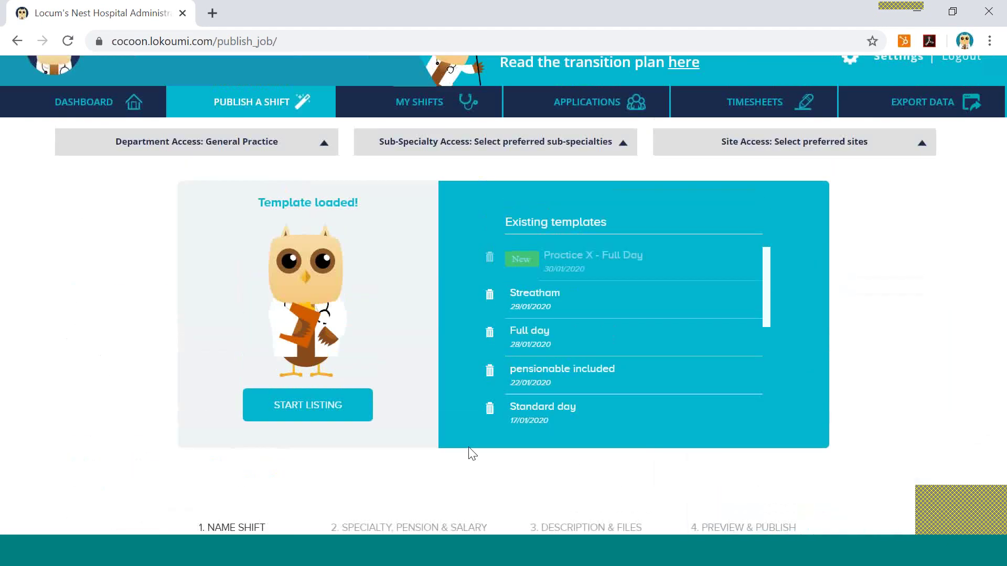